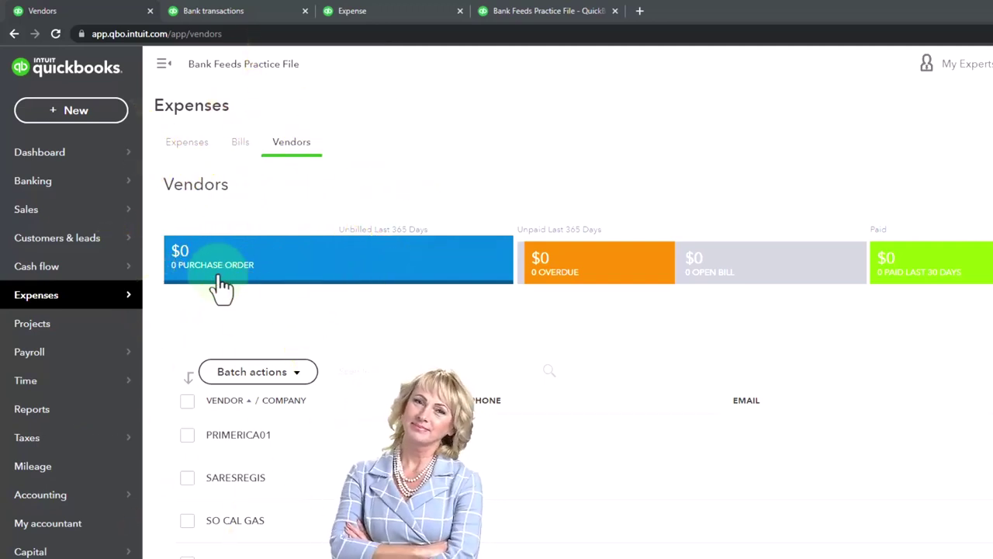
Open PRIMERICA01 from the Vendors list to see its transactions, including purchase order 1001
click(246, 438)
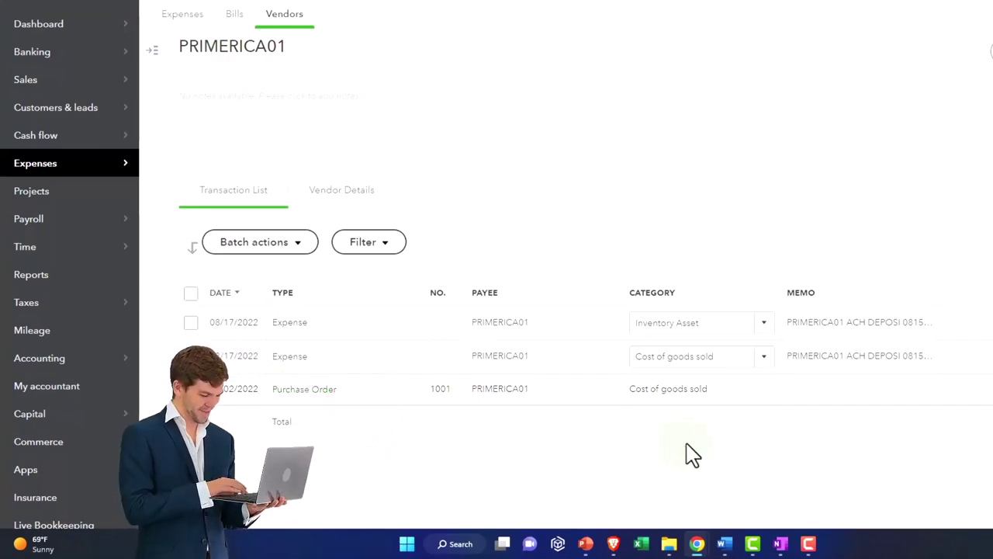
In the Products and Services window, open the Vendors list under Get paid & pay
mouse_move(697, 543)
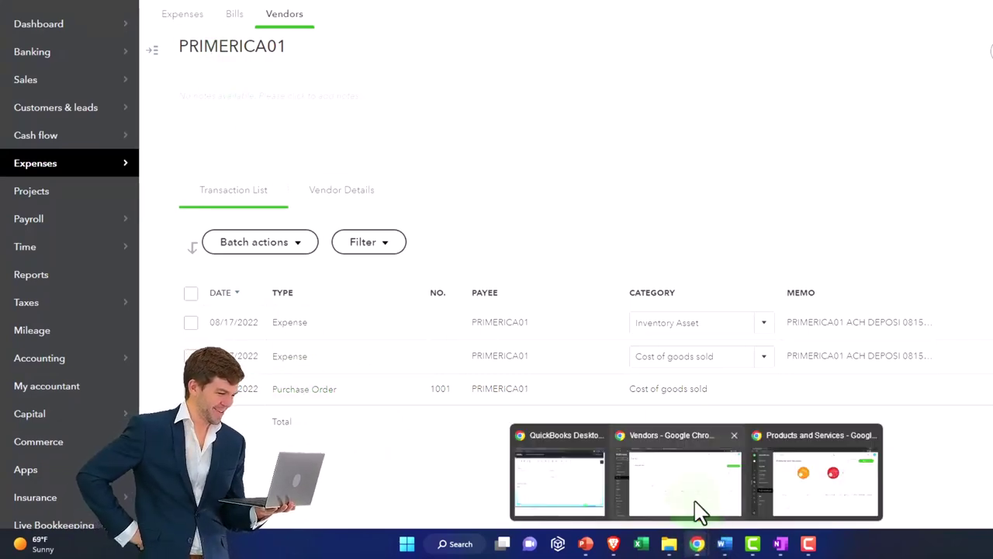
click(828, 505)
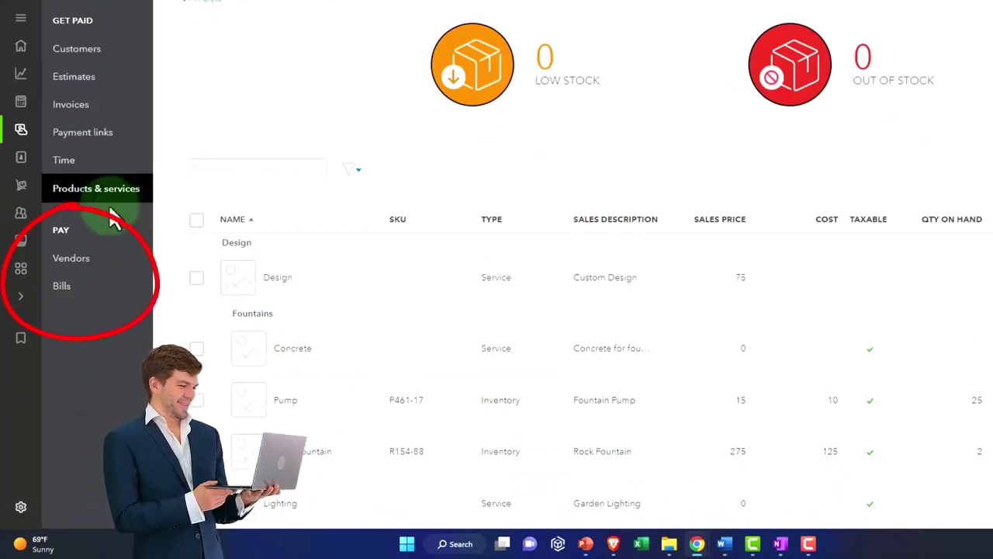
mouse_move(46, 249)
click(37, 186)
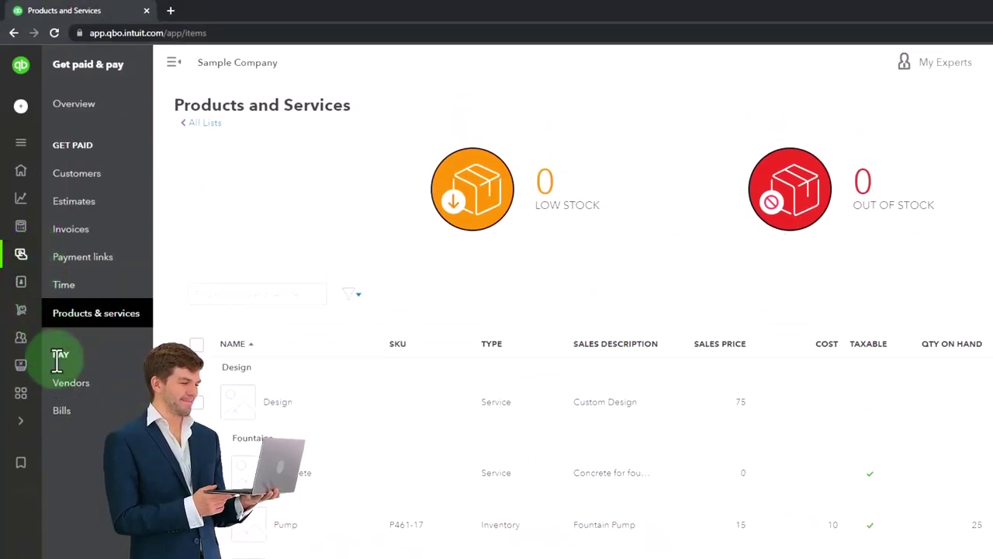
click(66, 394)
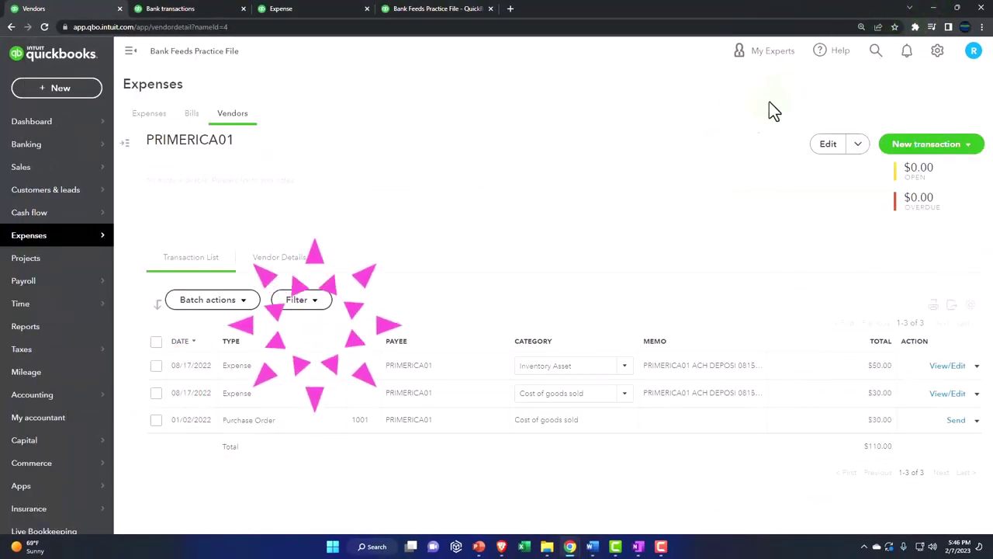
Go to the Expenses tab of the Expenses area
click(312, 301)
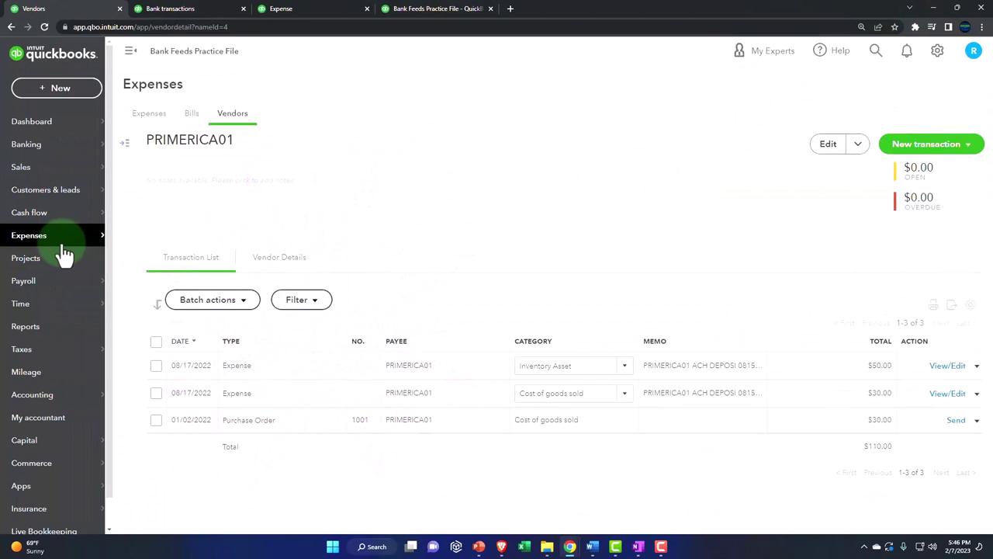
mouse_move(49, 247)
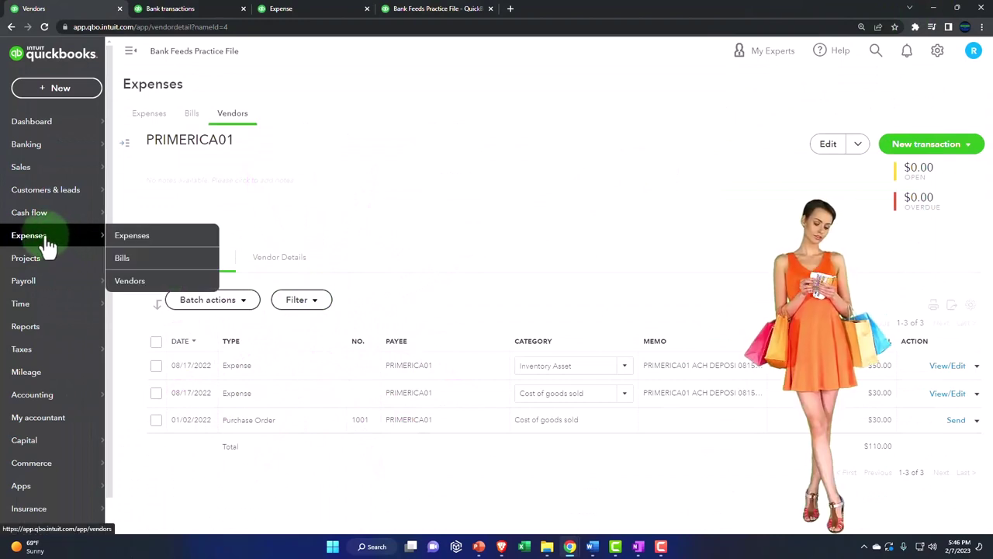
click(49, 245)
click(149, 116)
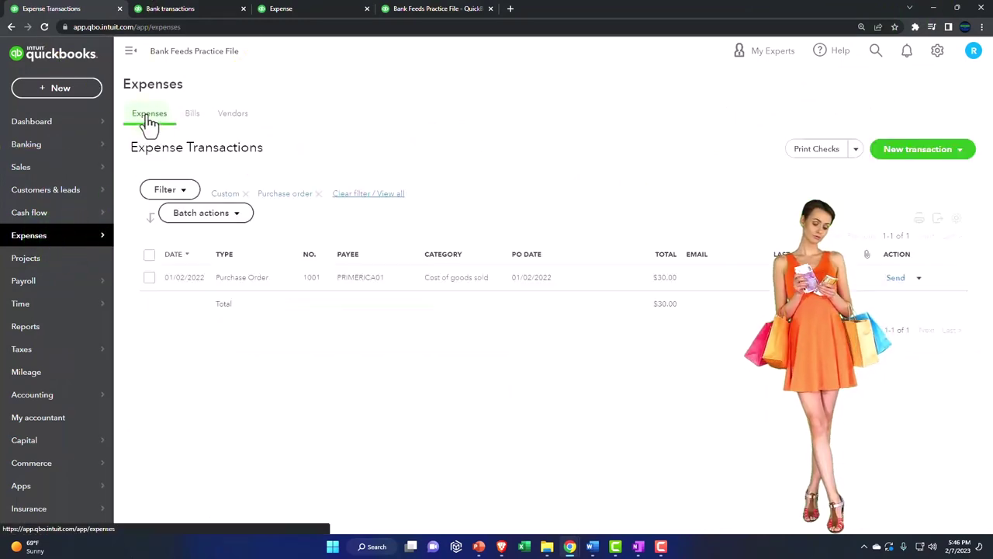
Filter expense transactions to type Purchase order, leaving only PO 1001 at $30.00
click(167, 190)
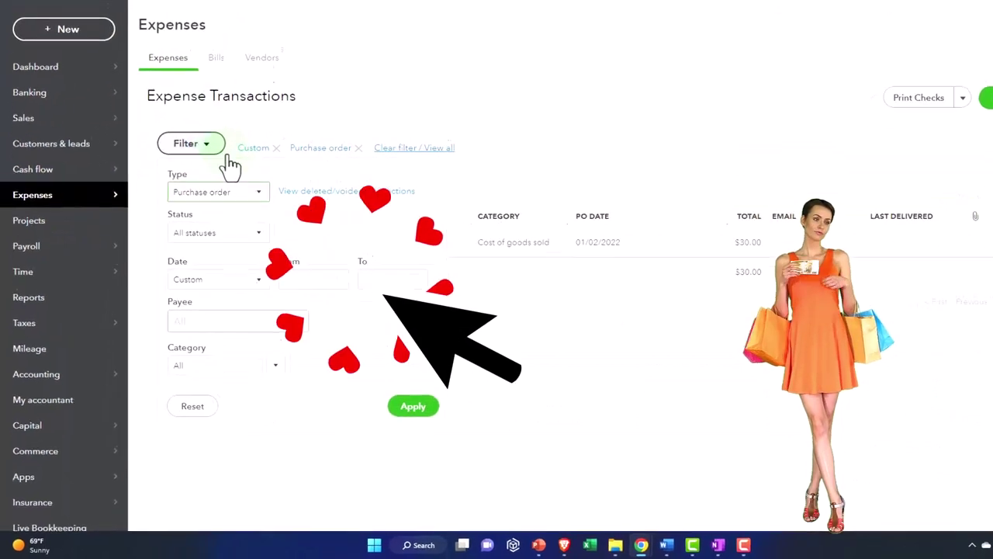
click(310, 126)
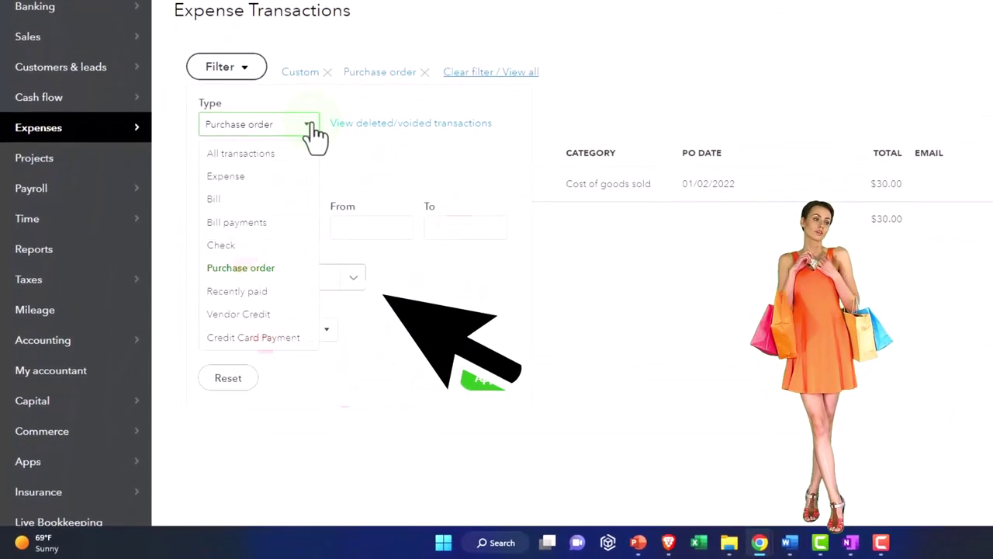
click(268, 260)
click(371, 226)
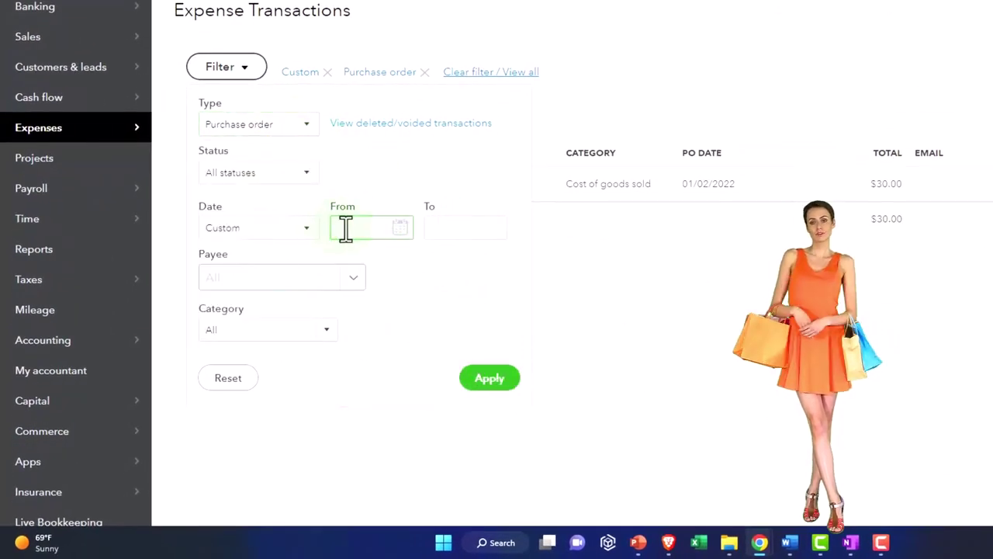
click(495, 375)
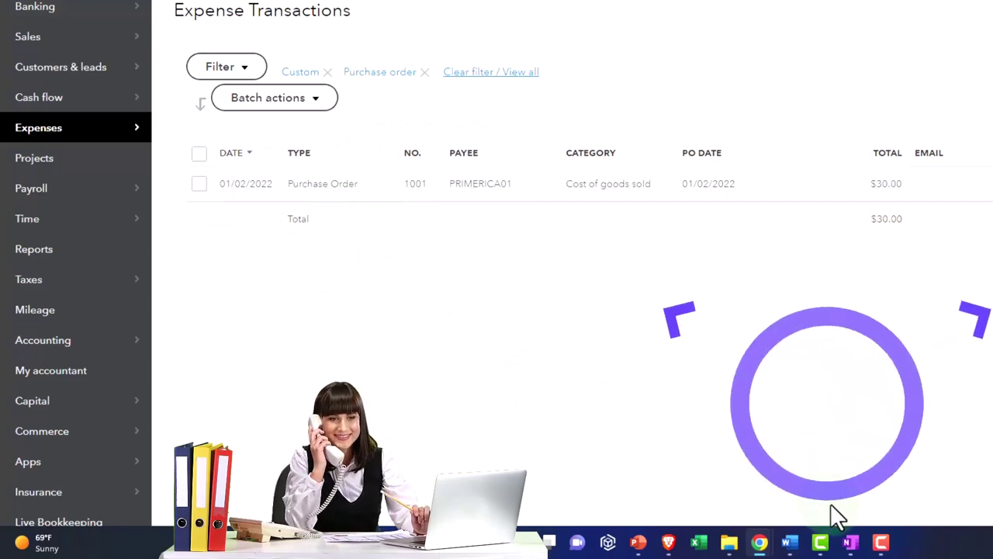
In the Vendors window, open Bookkeeping > Transactions > Expenses and filter to Purchase order type
mouse_move(759, 542)
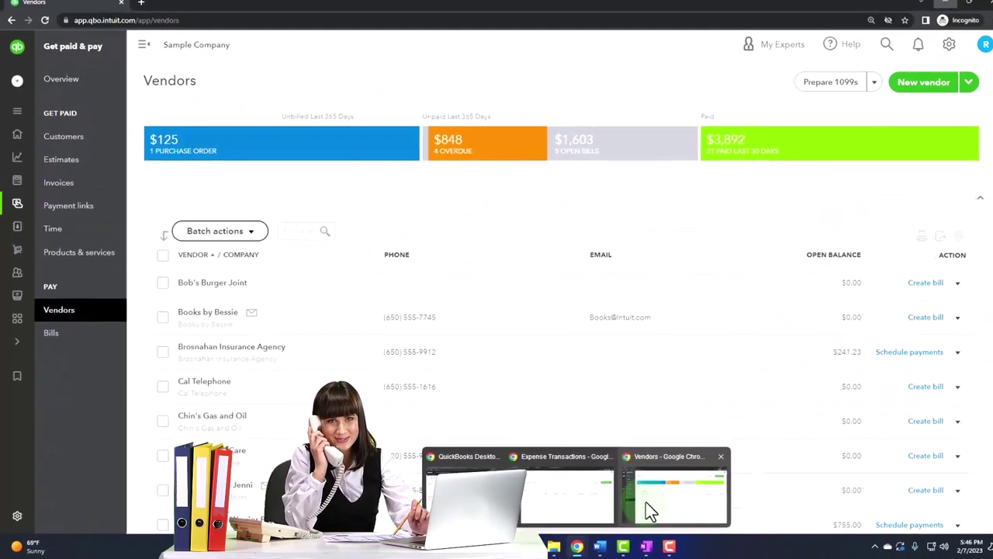
click(724, 501)
mouse_move(27, 142)
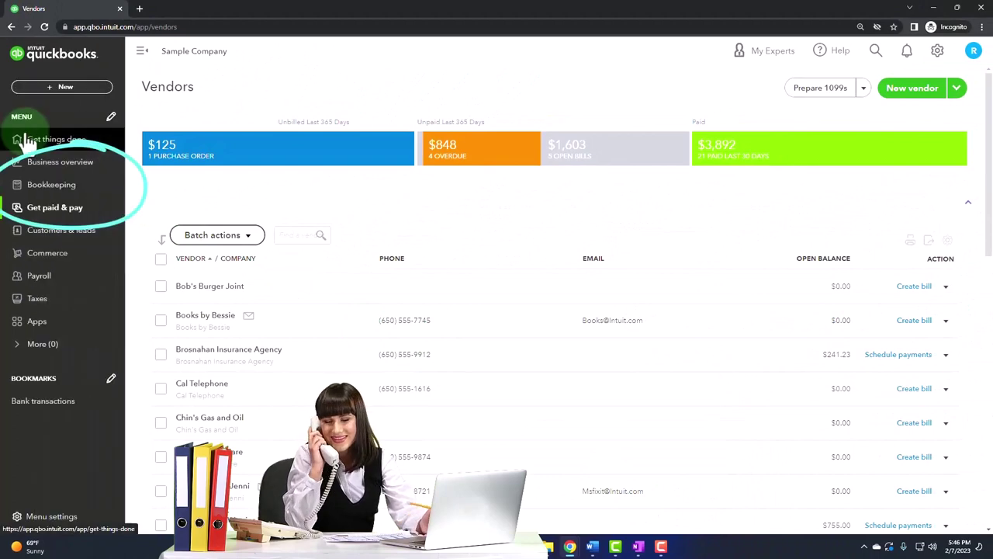
click(45, 188)
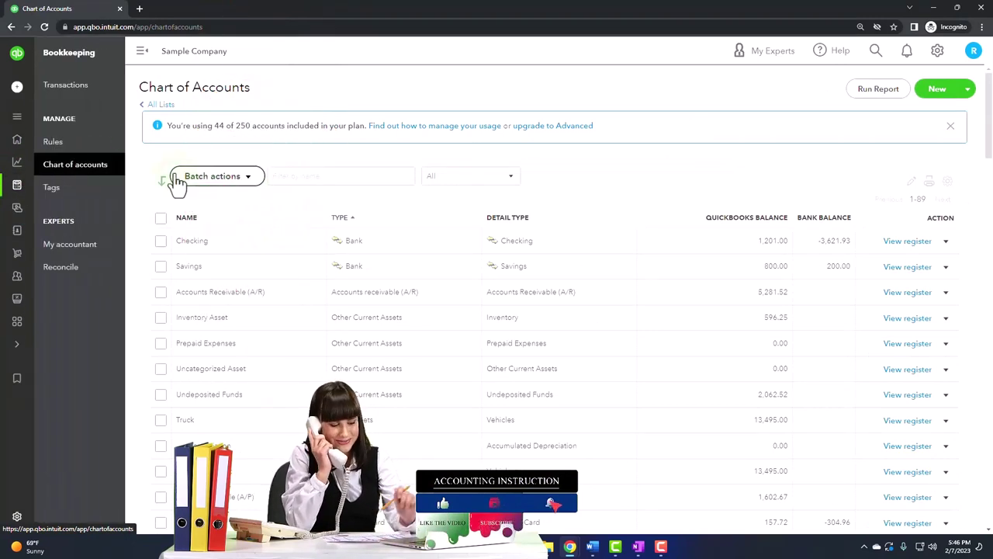
click(85, 100)
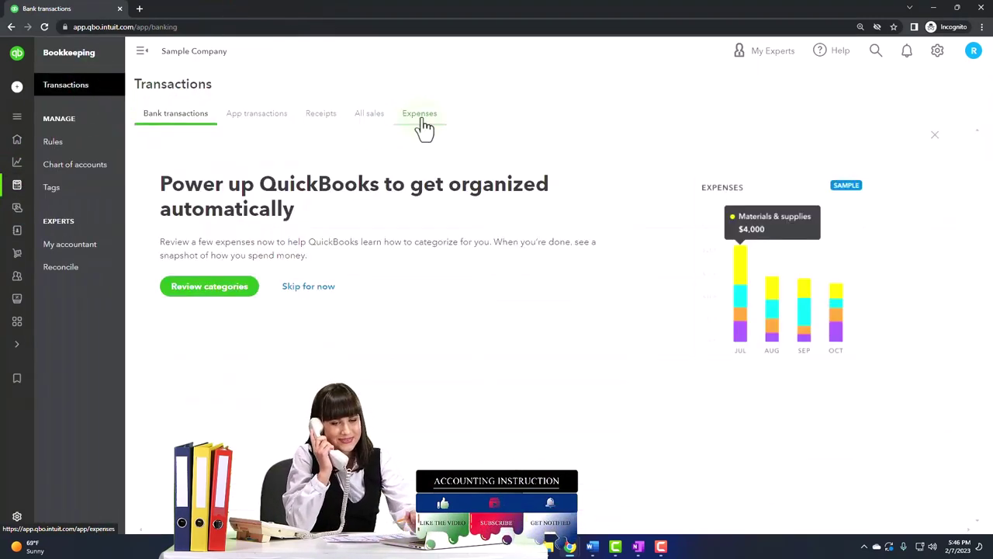
click(420, 114)
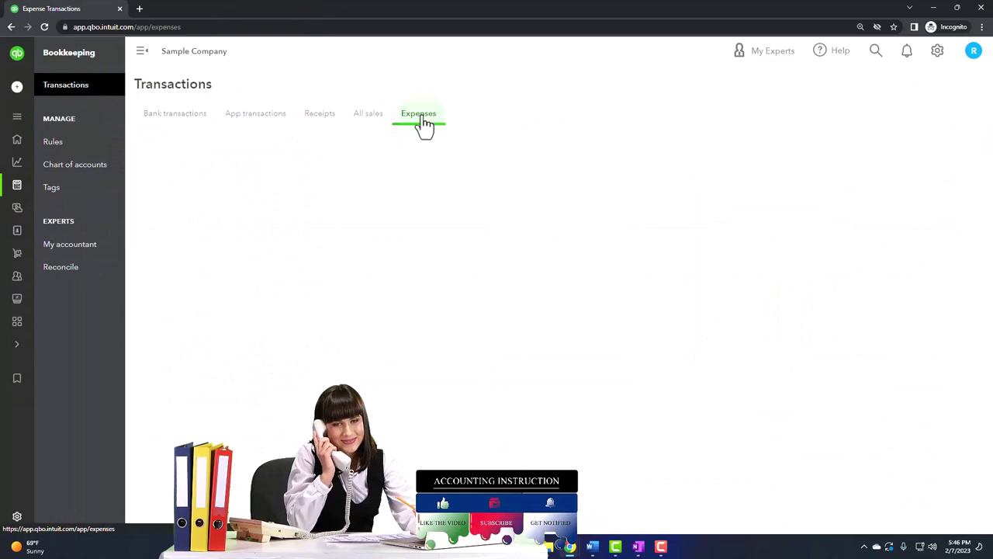
click(367, 114)
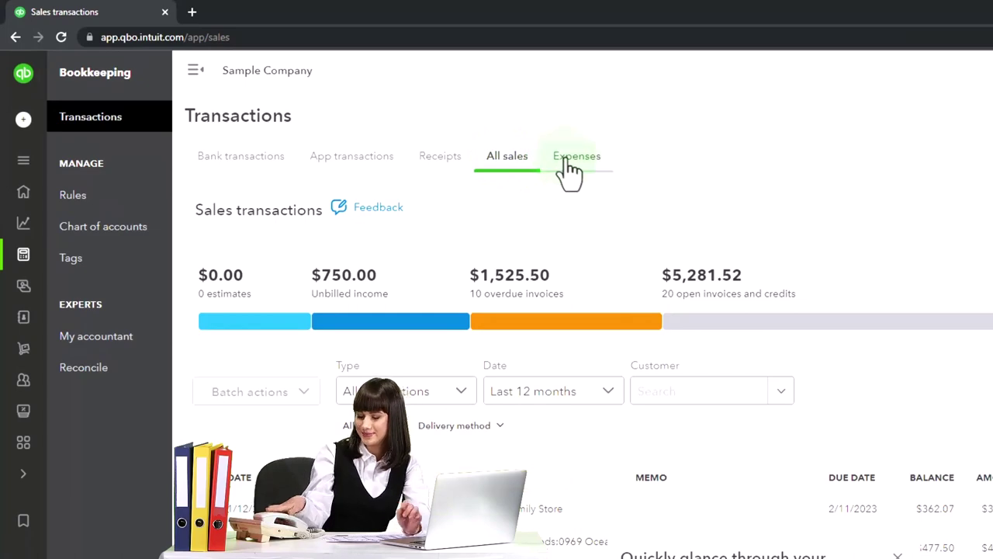
click(568, 161)
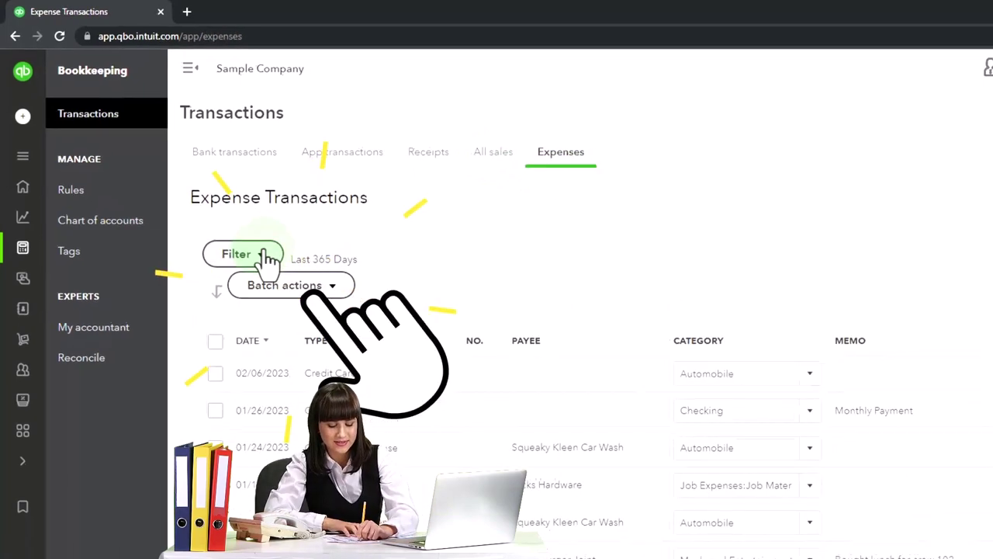
click(267, 258)
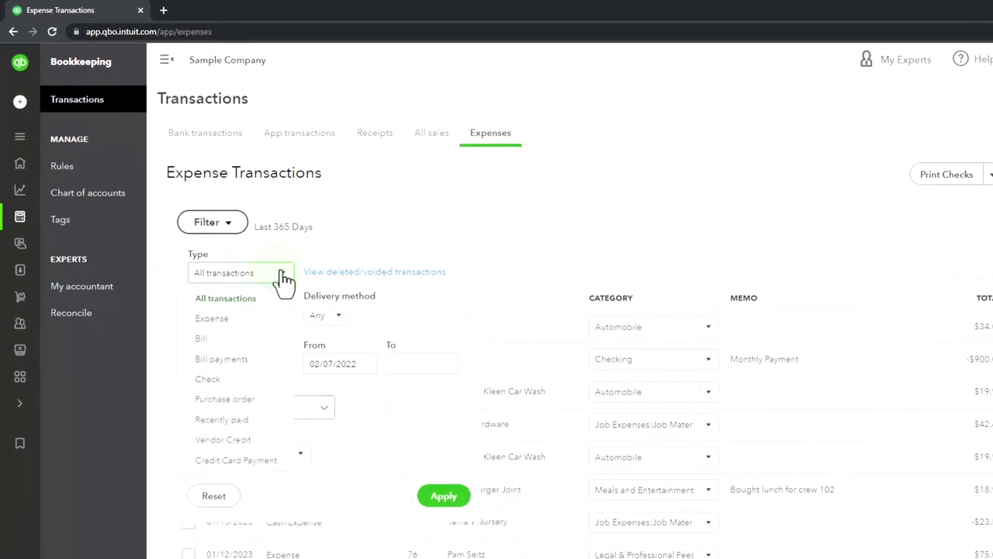
click(444, 496)
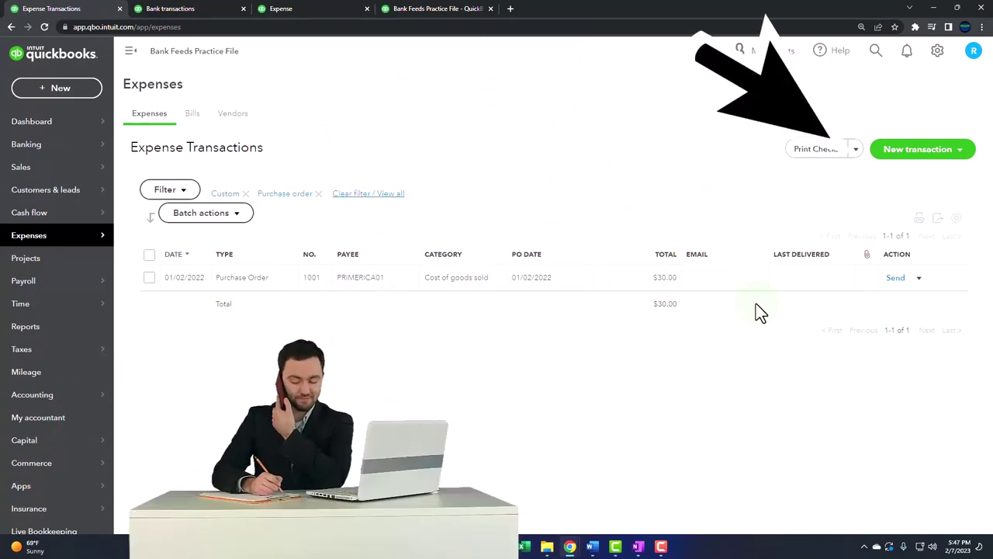
Copy purchase order 1001 to a new bill from its Action dropdown
click(919, 277)
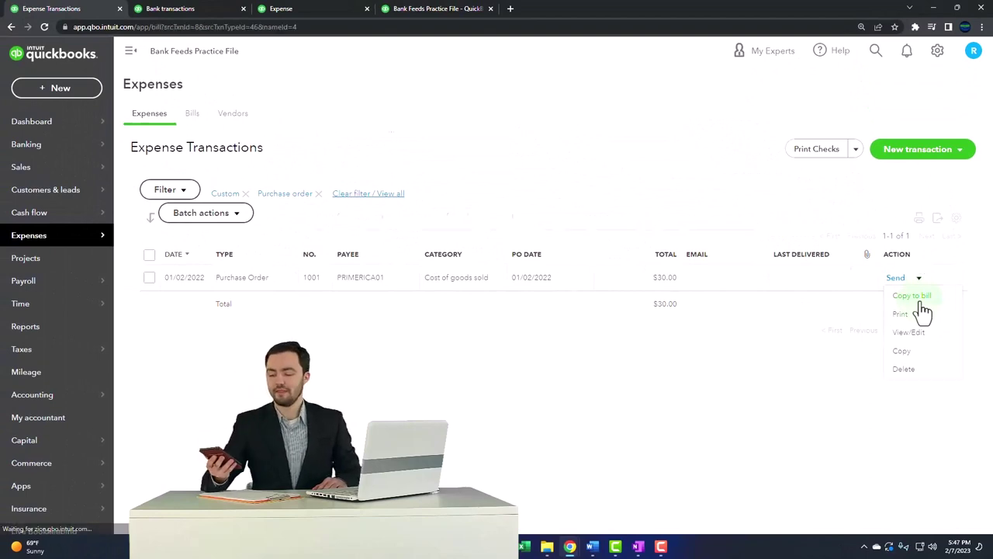
click(914, 298)
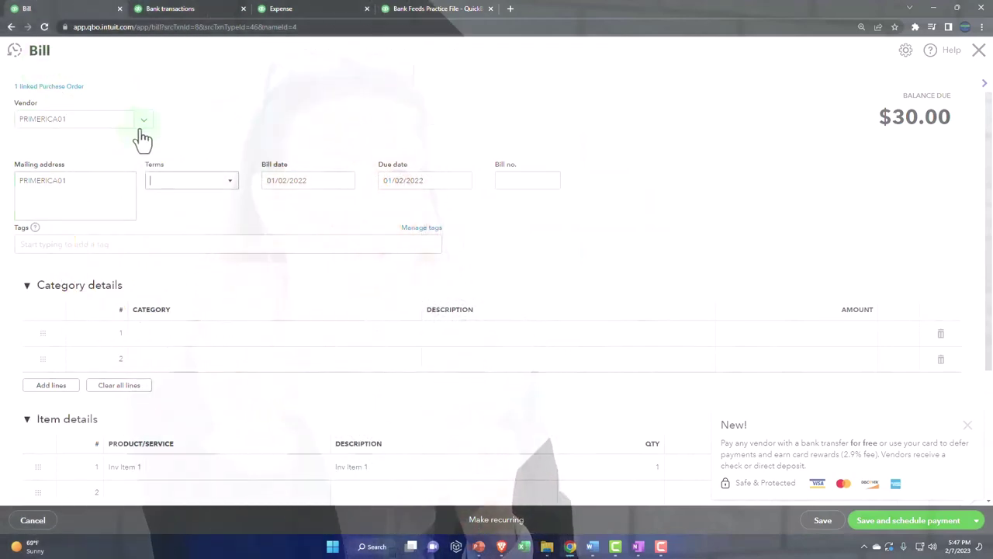
Step the bill date forward to 01/12/2022 and move past the due date
key(Tab)
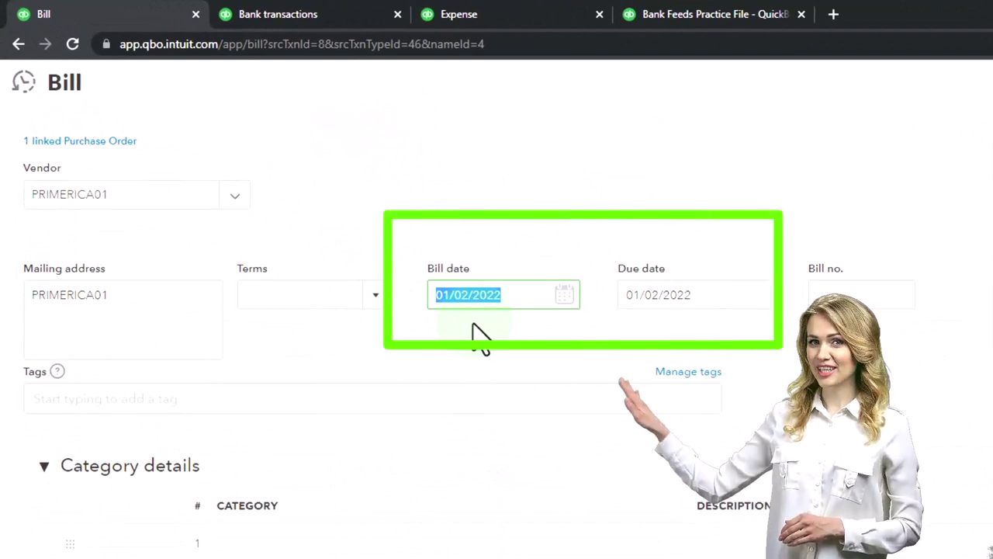
key(plus)
key(plus)
key(plus)
key(plus)
key(plus)
key(plus)
key(plus)
key(plus)
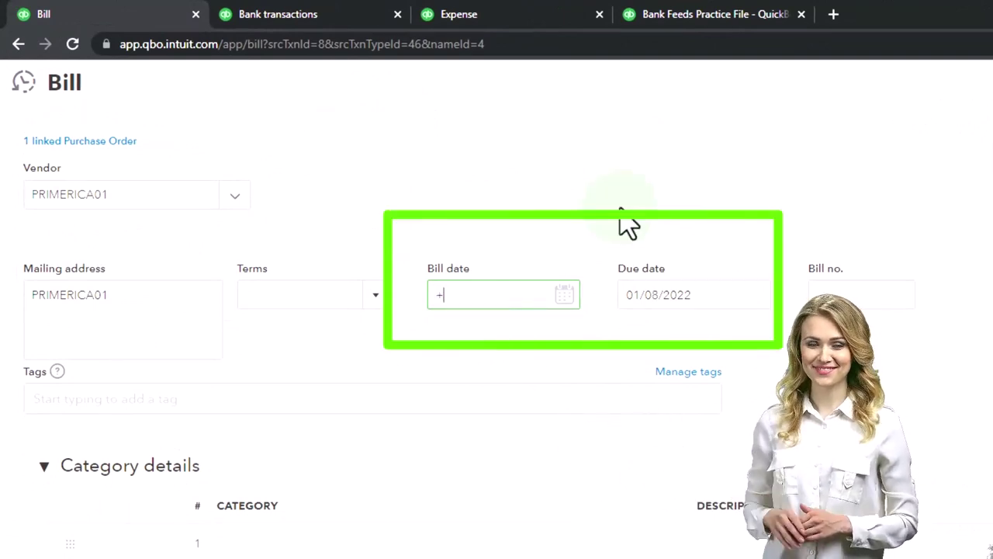
key(plus)
key(plus)
key(Tab)
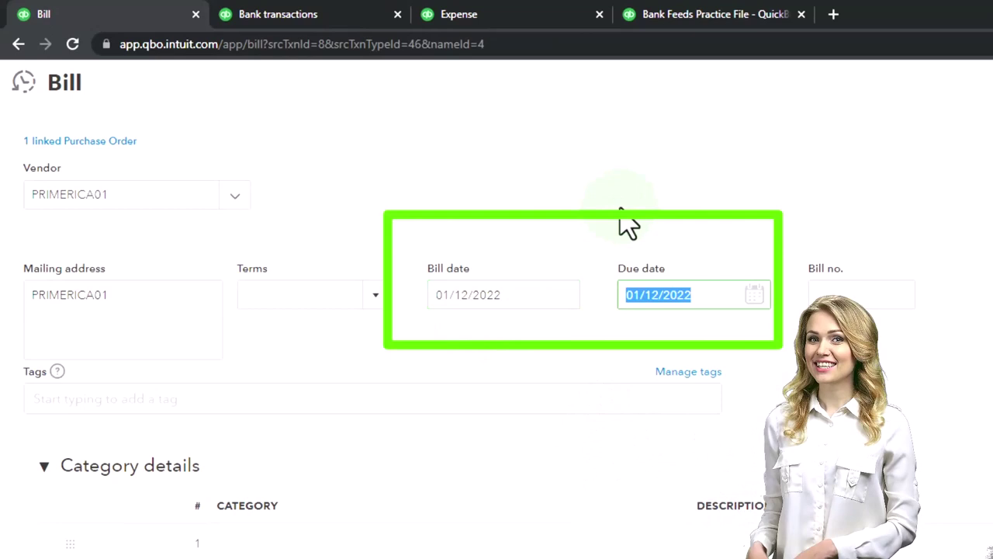
key(Tab)
key(Tab)
key(Tab)
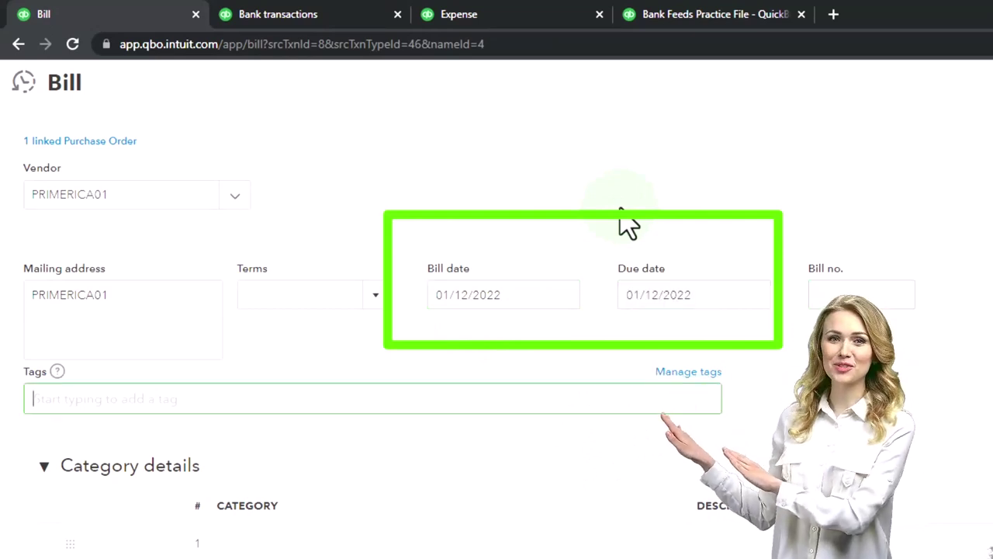
Collapse the bill's Category details section
scroll(598, 365, down, 1)
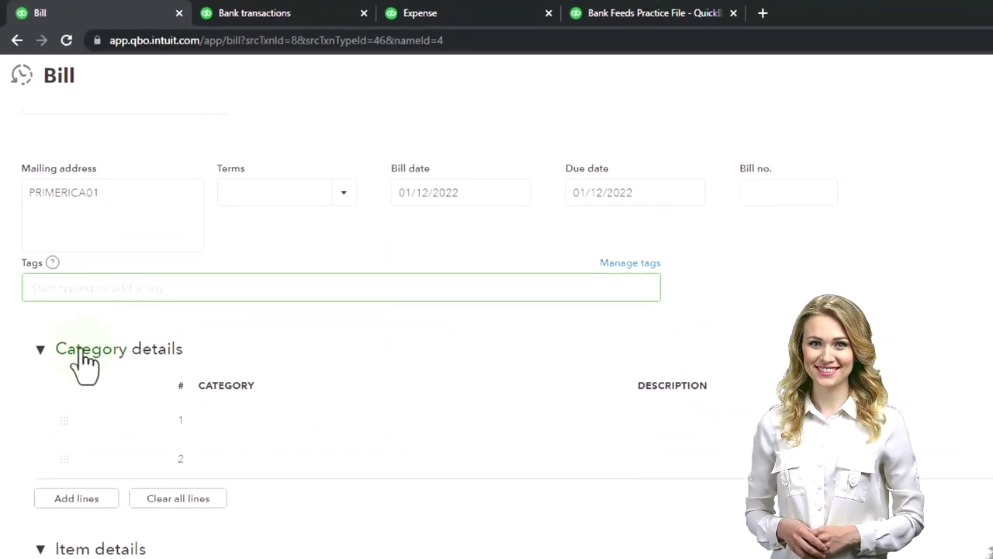
click(42, 354)
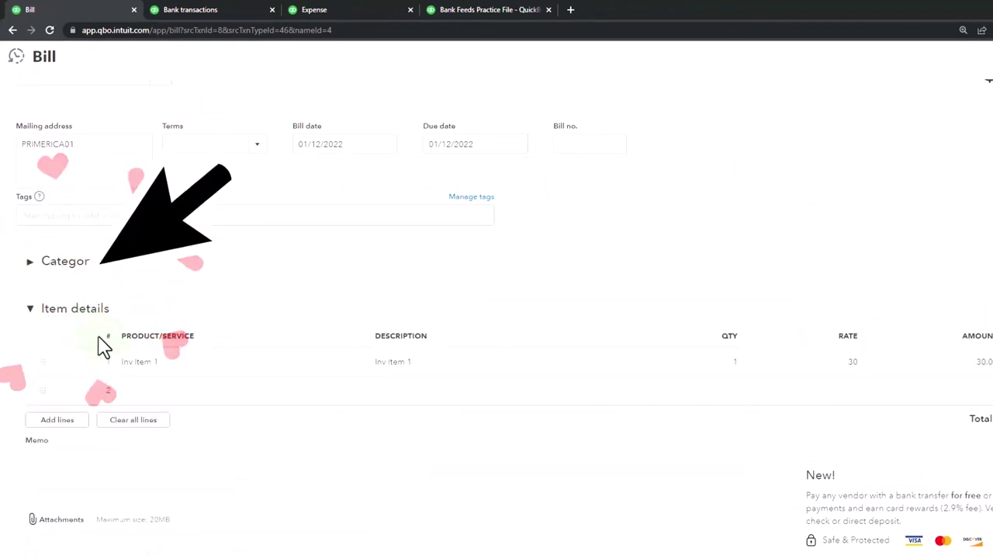
click(31, 264)
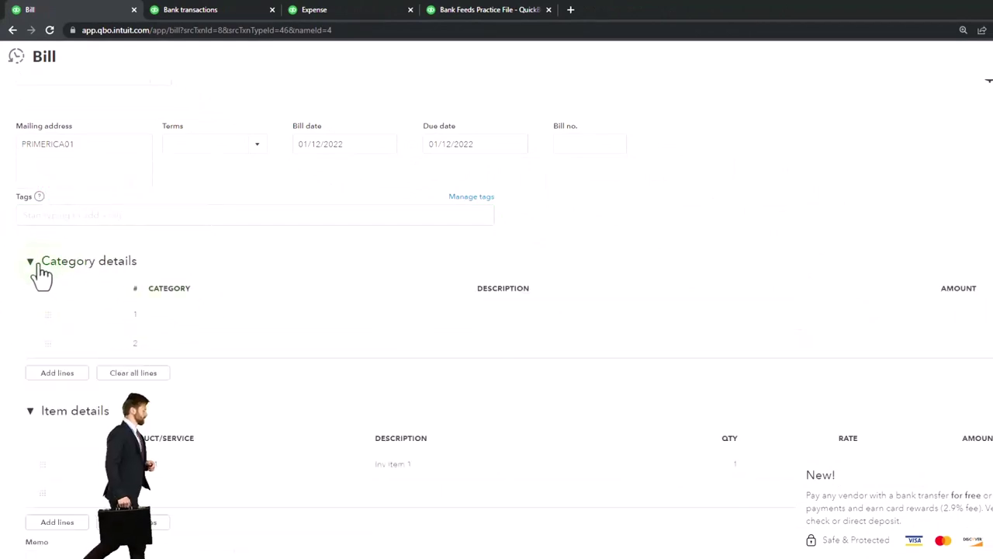
click(38, 262)
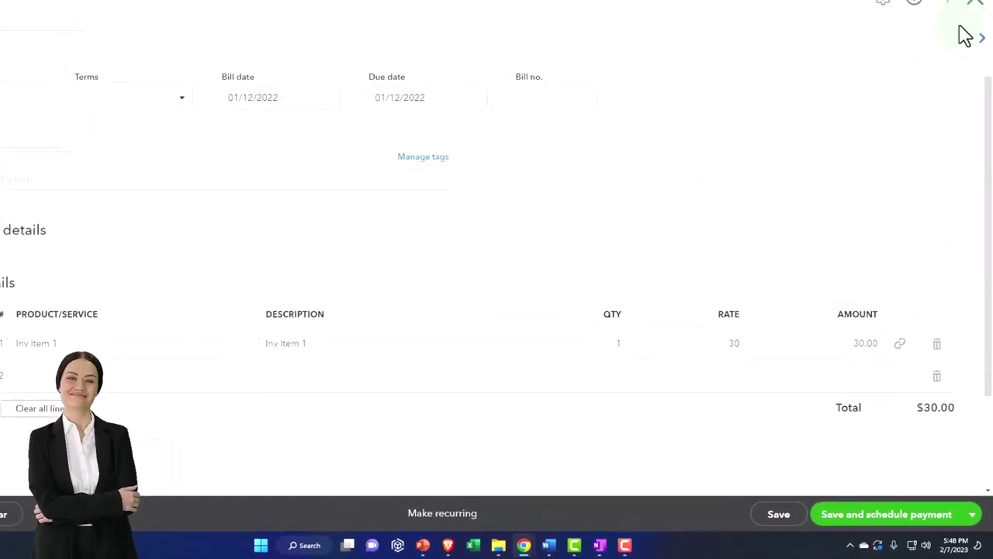
Discard the bill, then enable billable expenses and items plus tracking by customer in Expenses settings
click(976, 51)
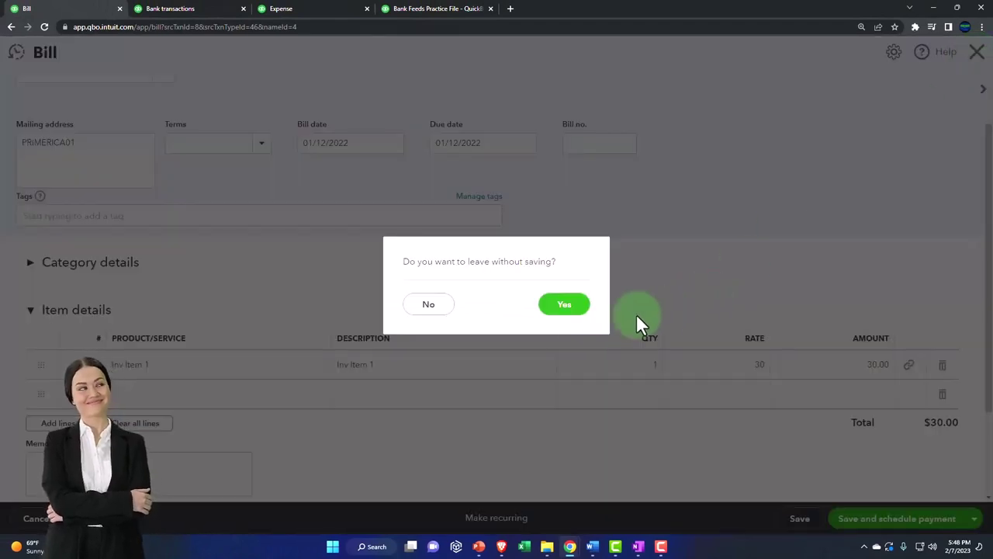
click(564, 310)
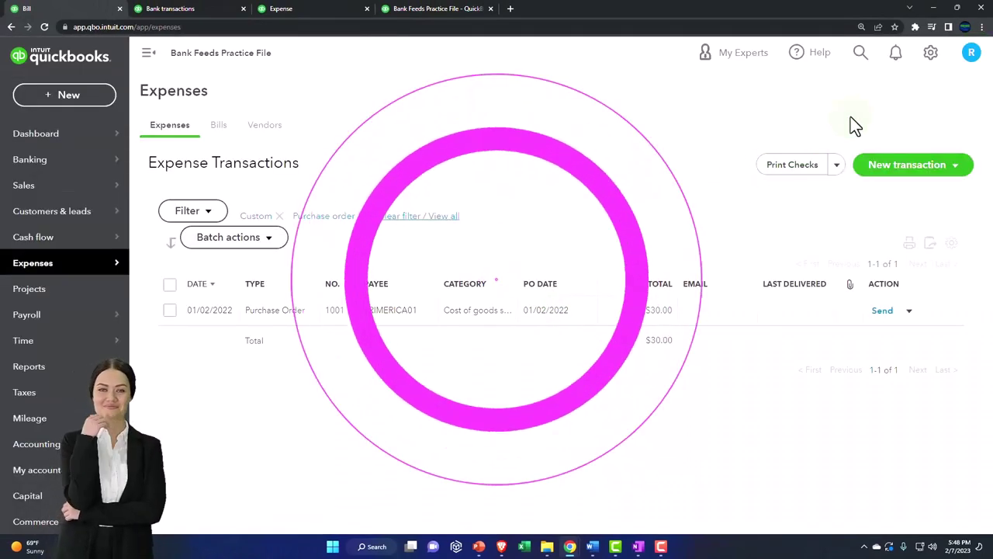
click(928, 55)
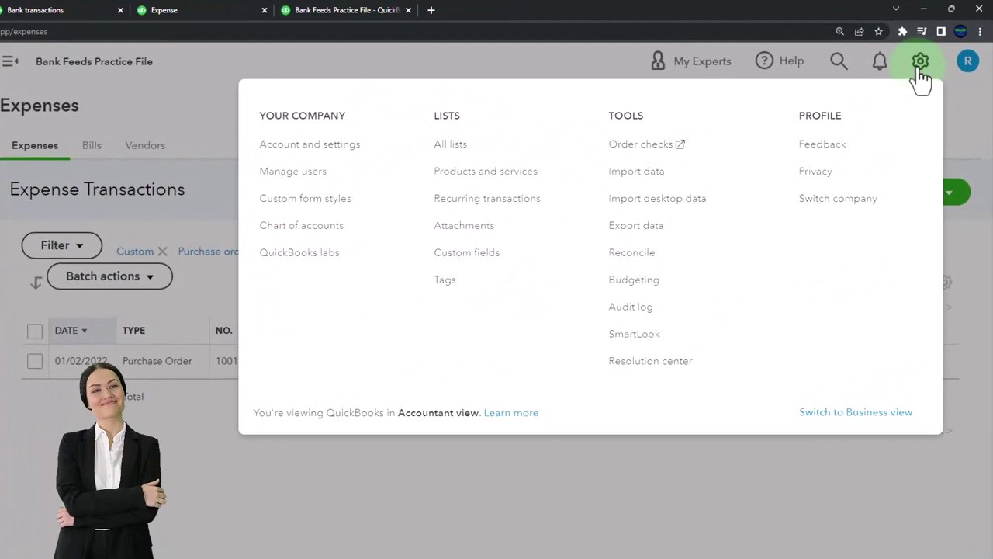
click(351, 155)
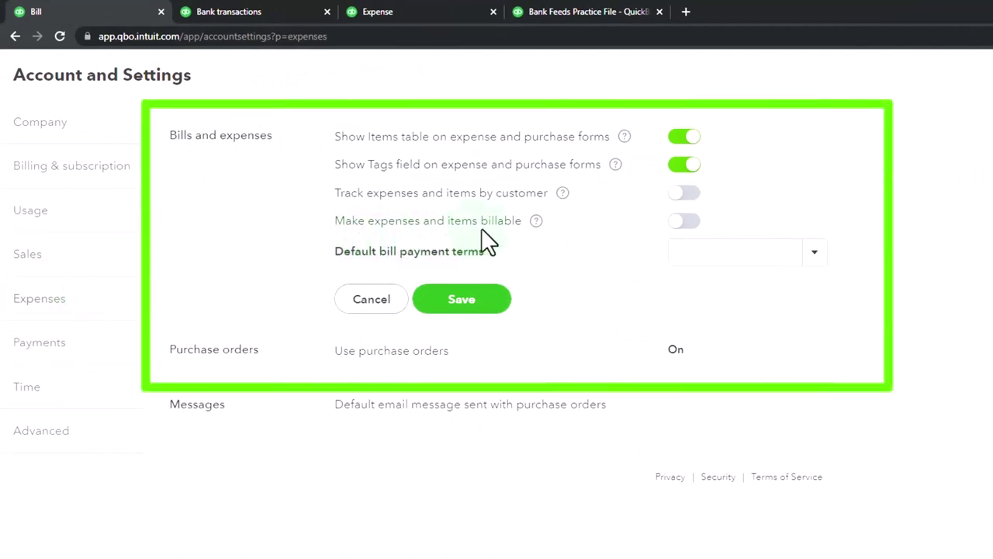
click(677, 222)
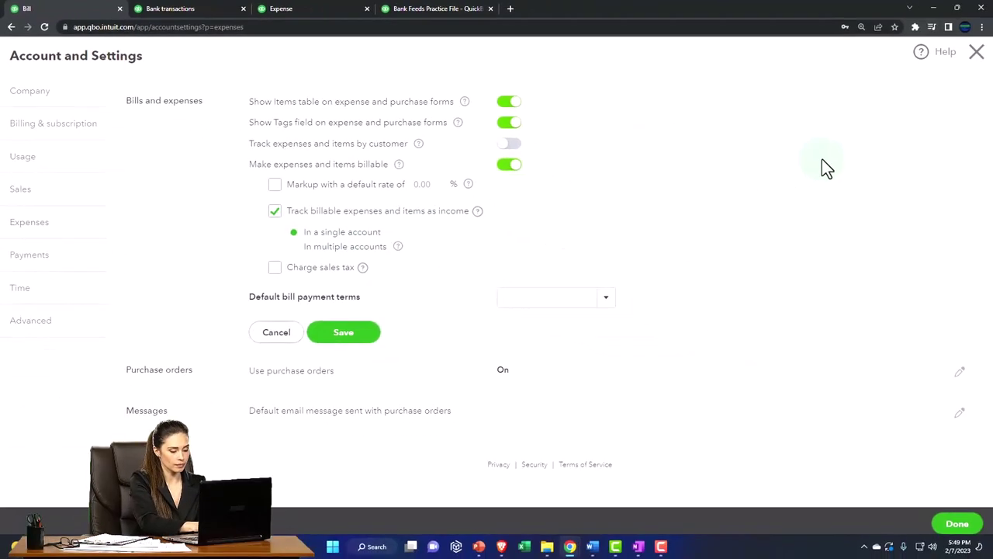
click(350, 333)
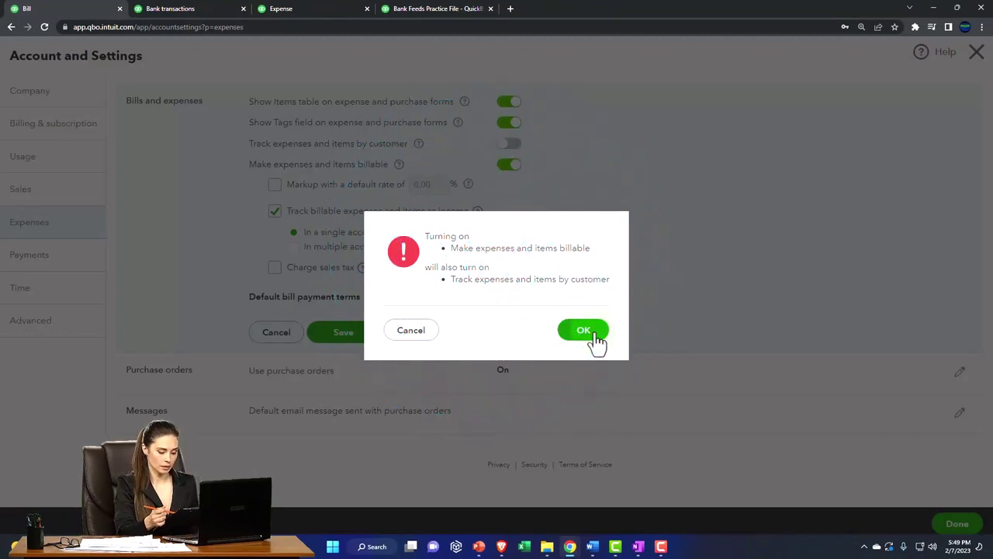
click(584, 330)
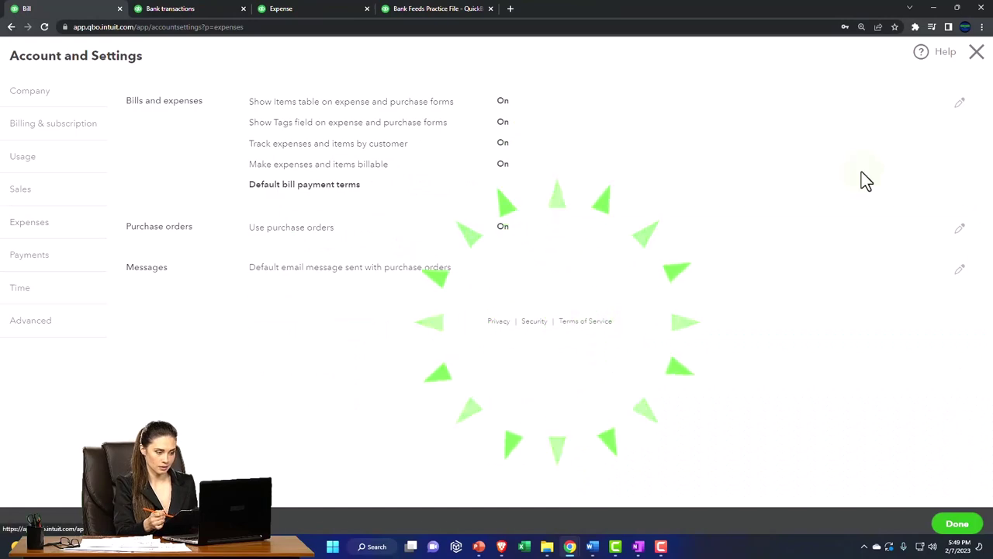
click(978, 56)
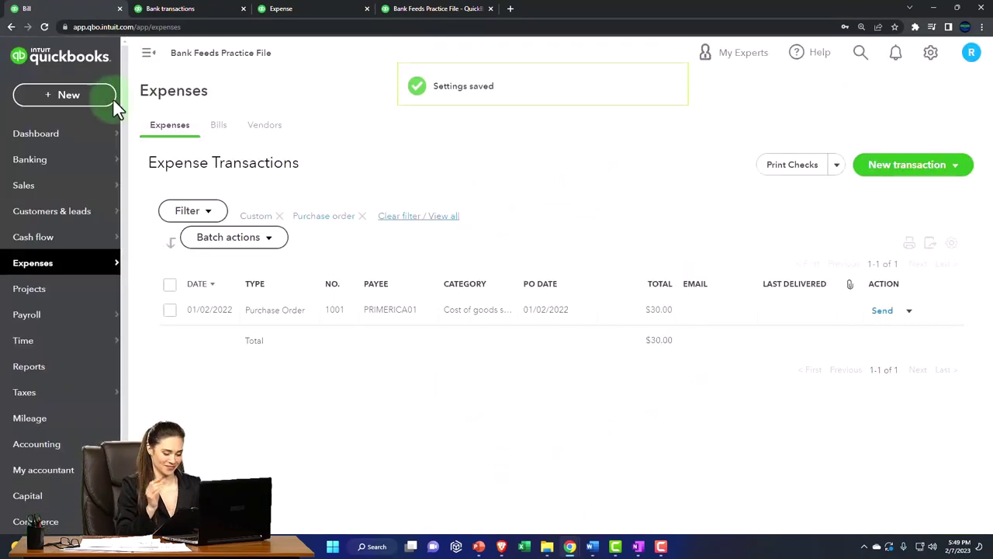
Copy the purchase order to a new bill, mark Inv Item 1 billable, and enter 'Customer 1'
click(908, 311)
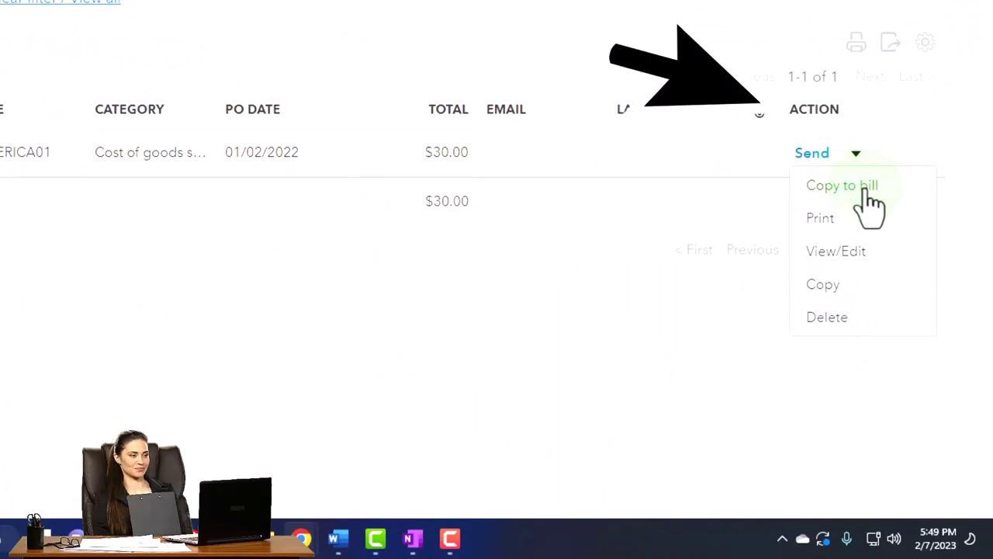
click(868, 193)
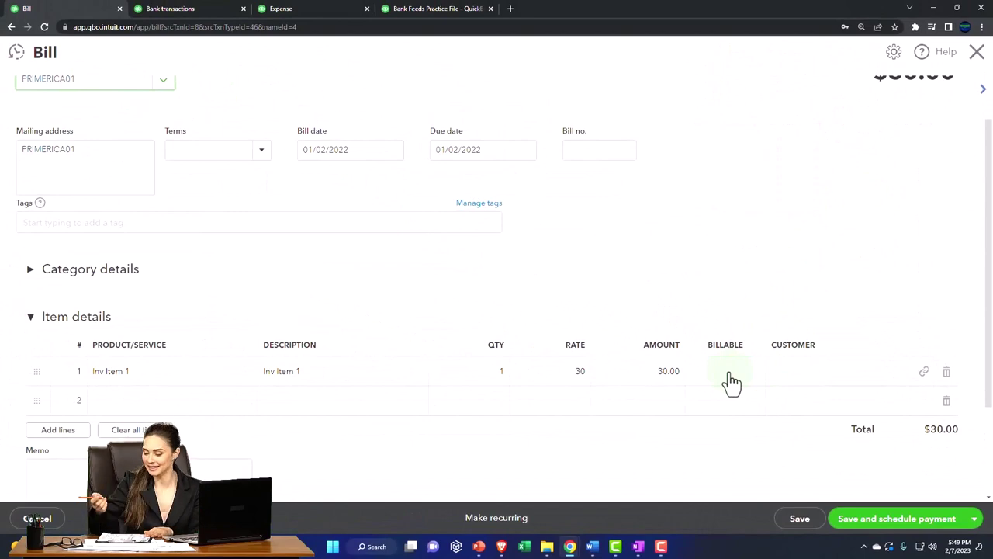
click(730, 378)
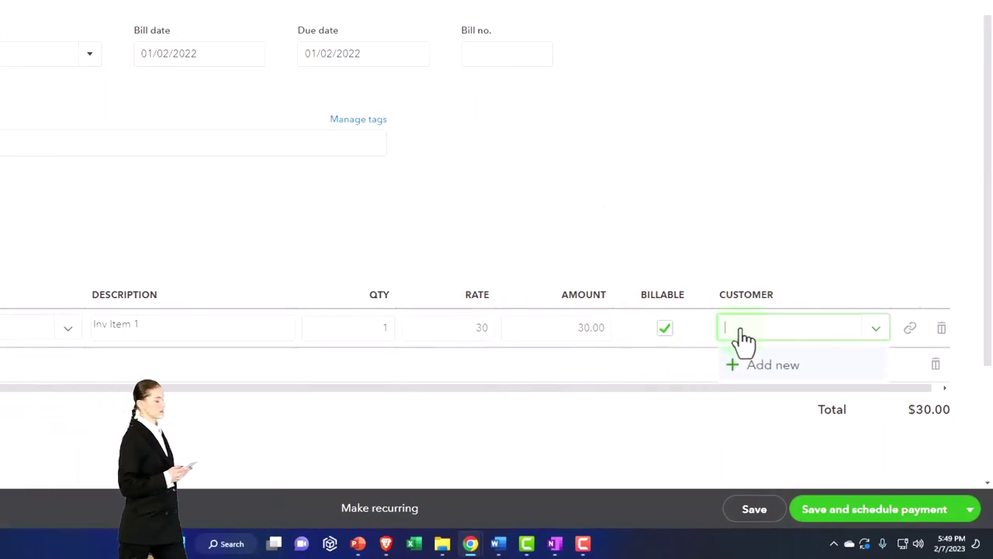
text(Customer 1)
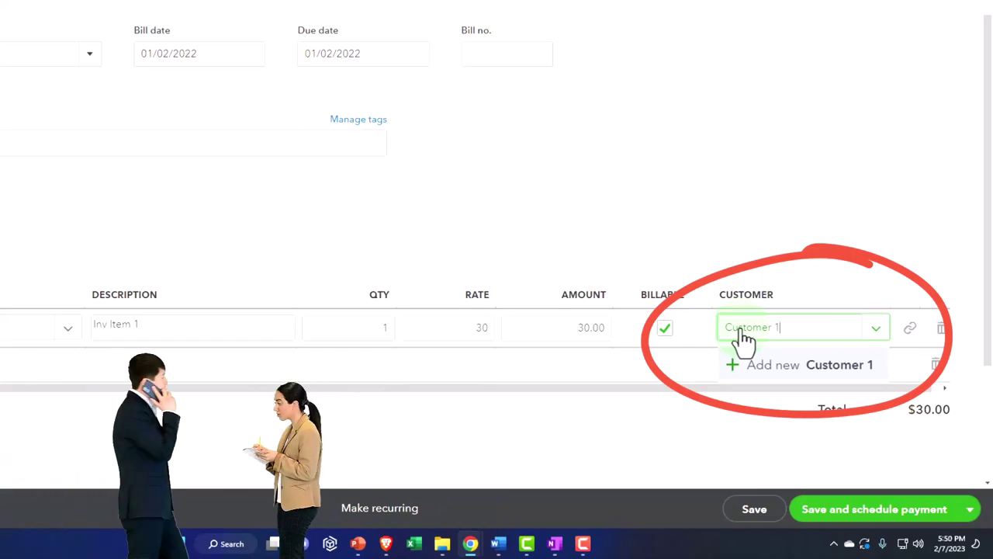
Create Customer 1 as a new customer and commit the billable Inv Item 1 line
click(742, 335)
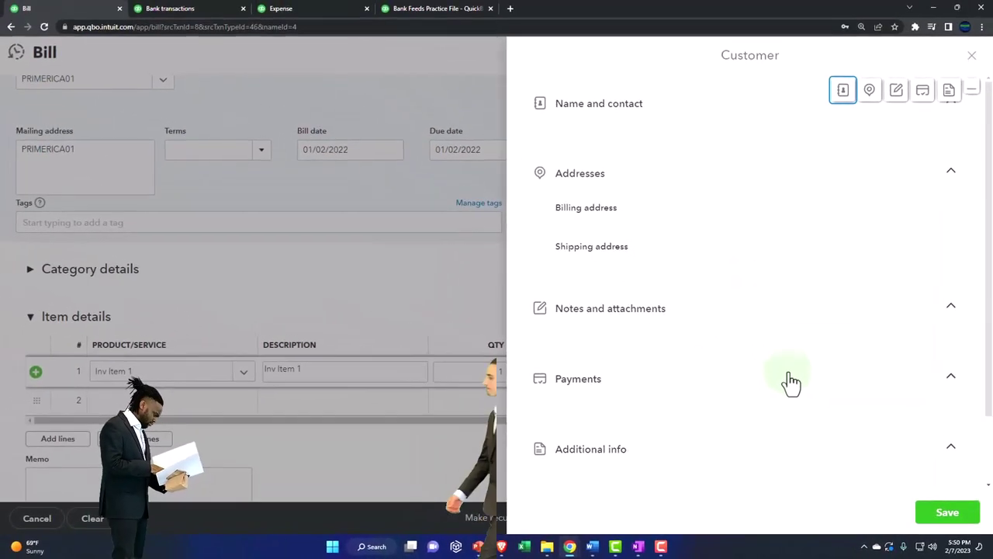
drag(687, 212, 536, 215)
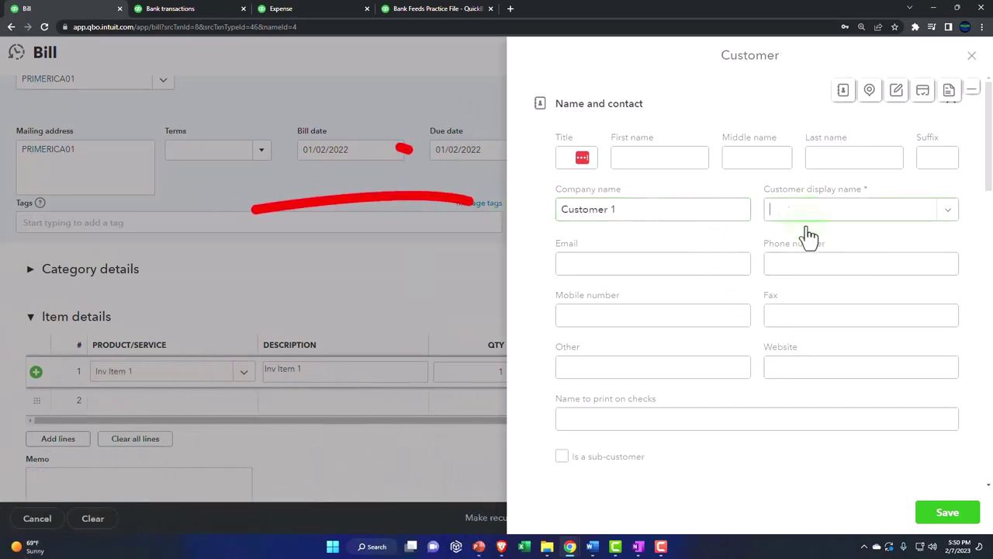
click(956, 506)
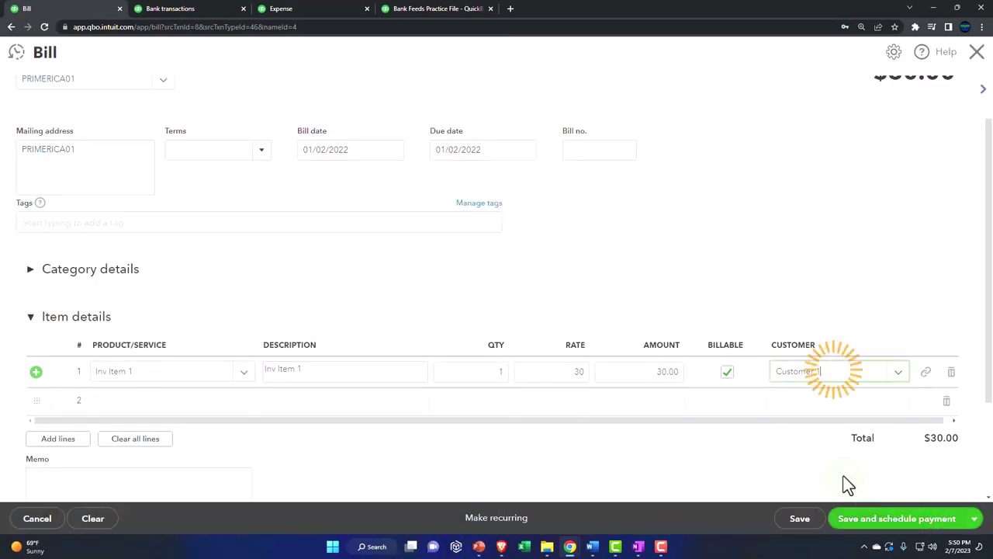
click(688, 411)
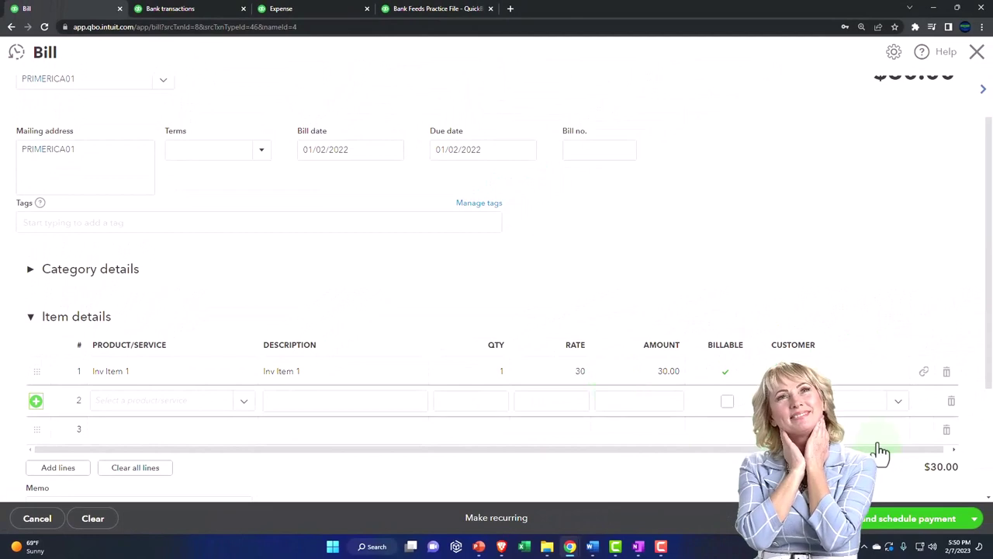
Save and close the $30.00 PRIMERICA01 bill
click(976, 521)
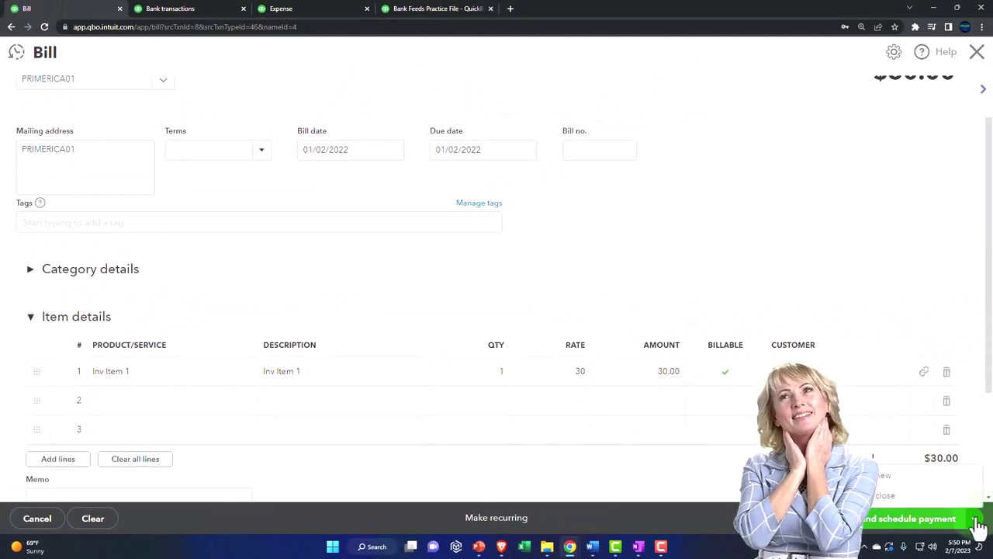
click(888, 496)
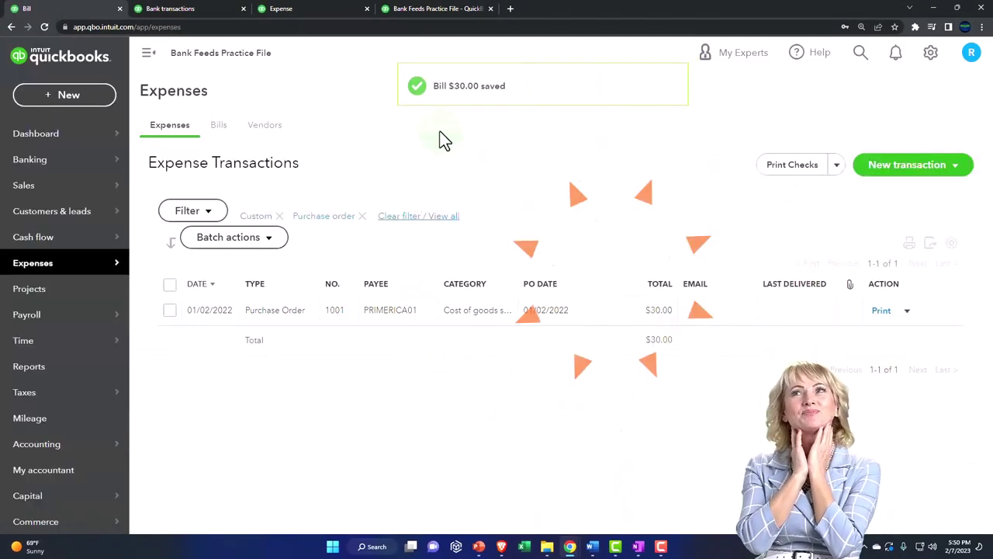
click(211, 9)
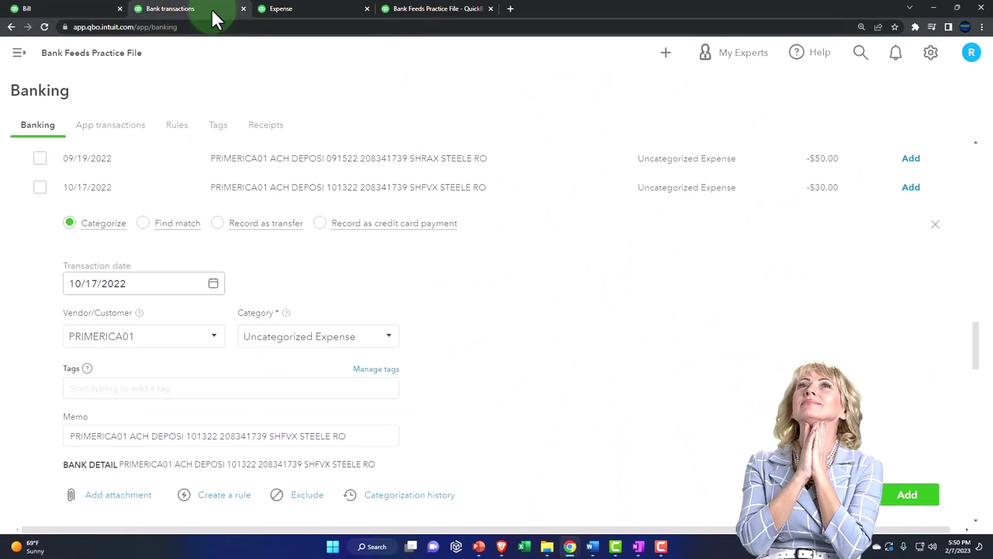
Drill from the Balance Sheet's Inventory Asset 80.00 into the $30.00 PRIMERICA01 bill
click(302, 10)
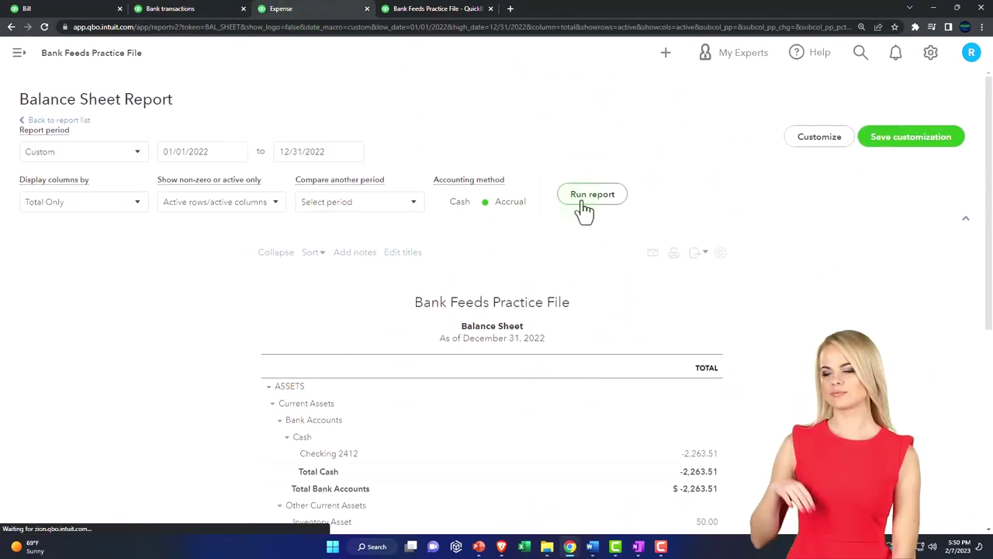
scroll(628, 260, down, 2)
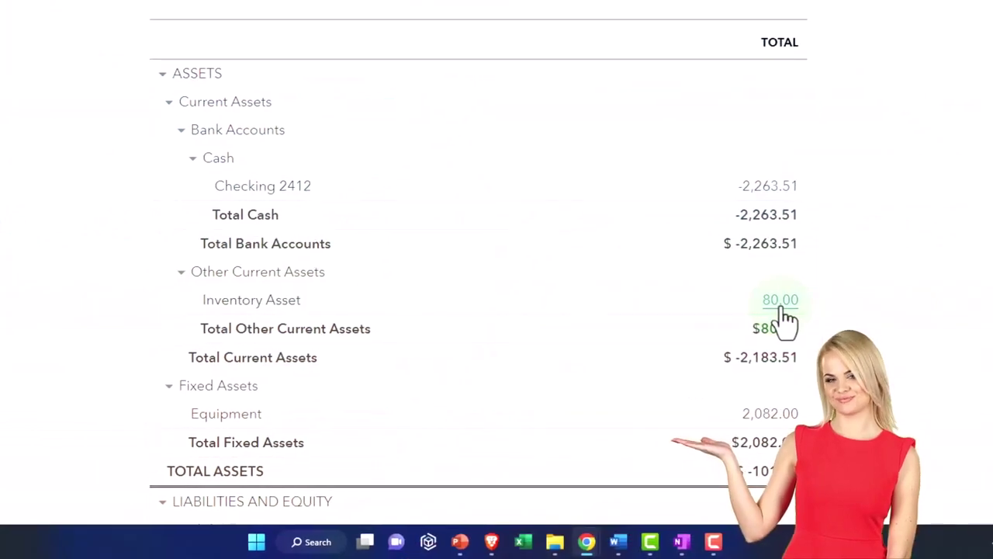
click(747, 352)
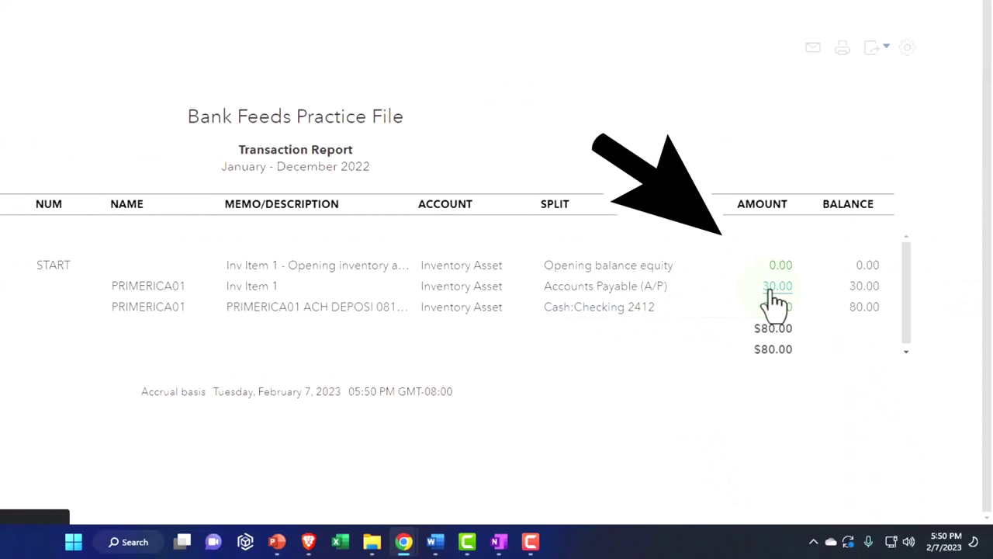
click(774, 287)
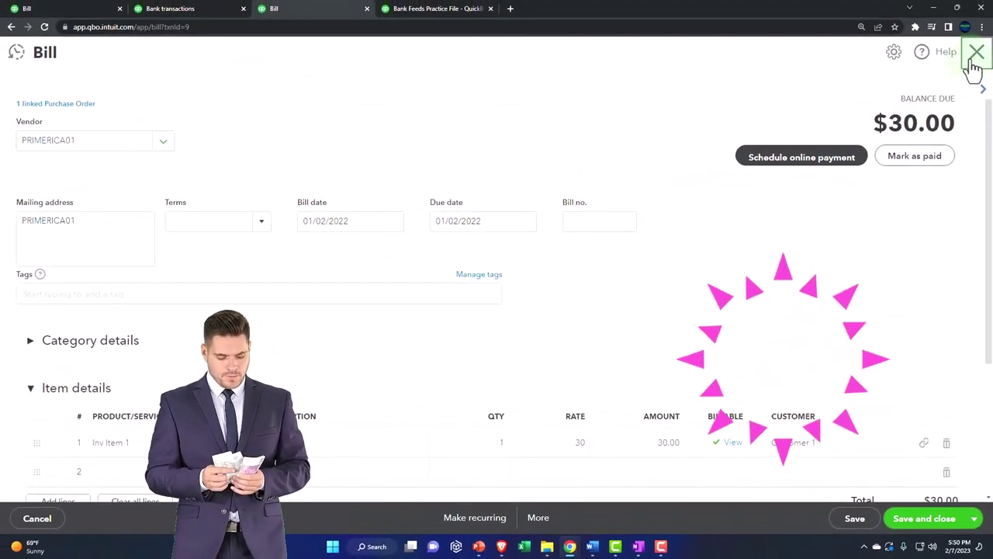
Leave the bill, enlarge the Balance Sheet and scroll Liabilities to check the $30.00 Accounts Payable
click(975, 56)
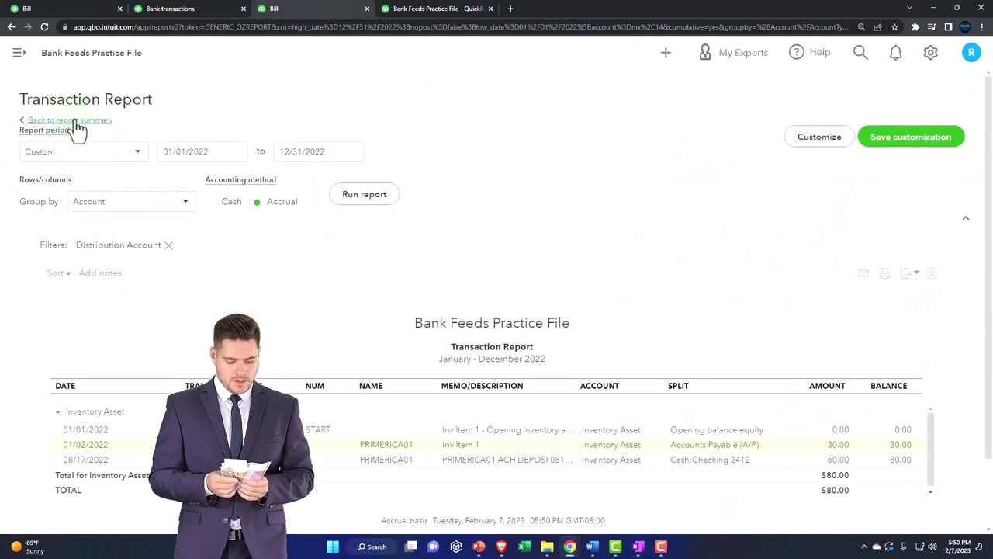
click(70, 120)
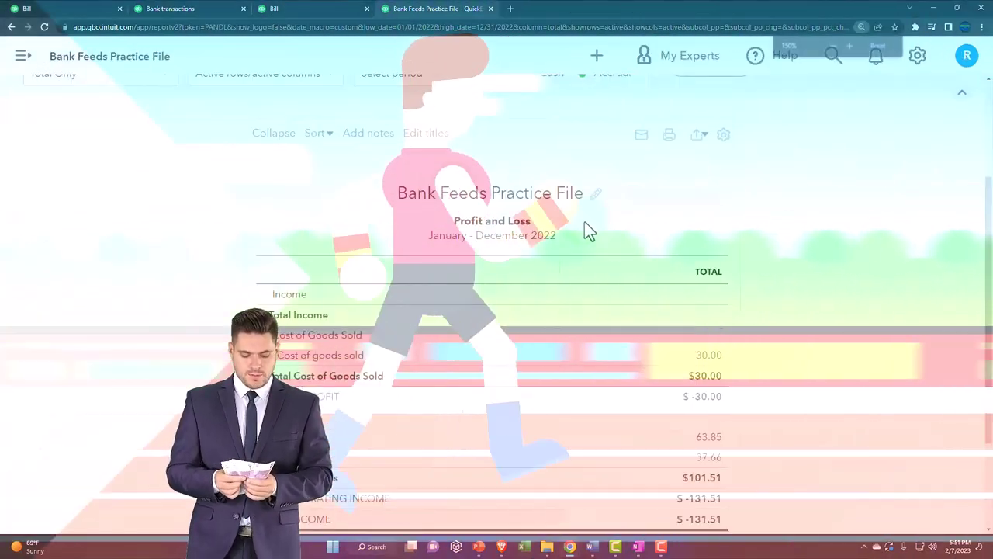
key(ctrl+plus)
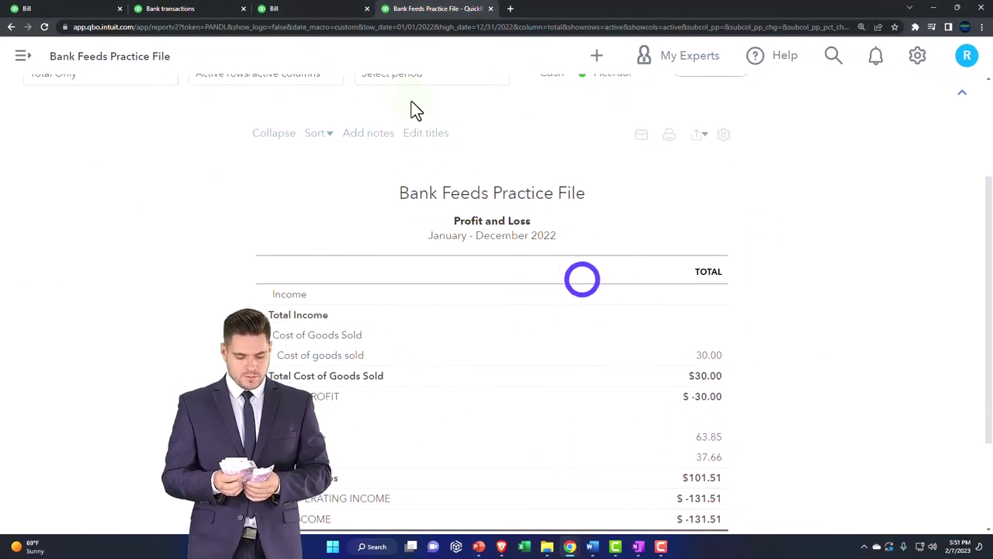
key(alt+Left)
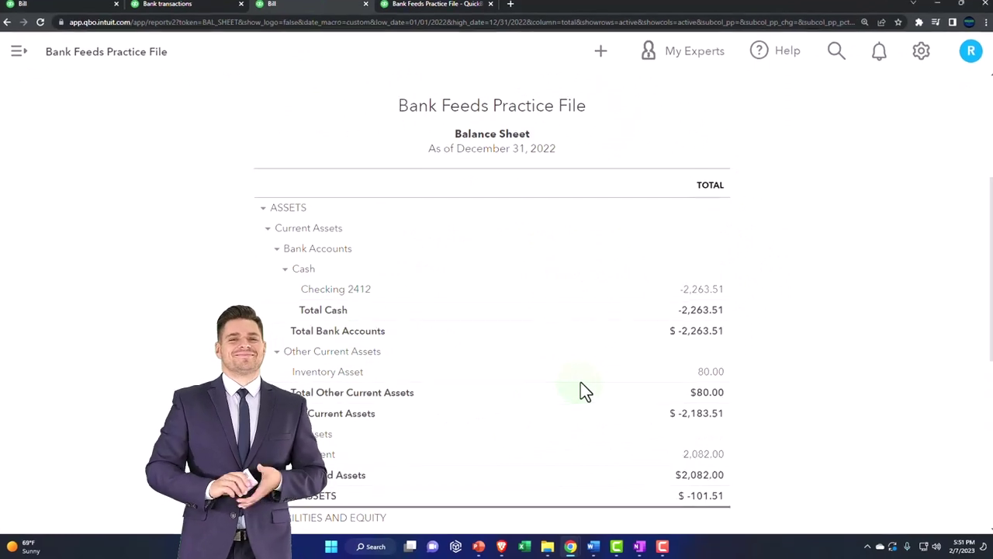
scroll(674, 299, down, 1)
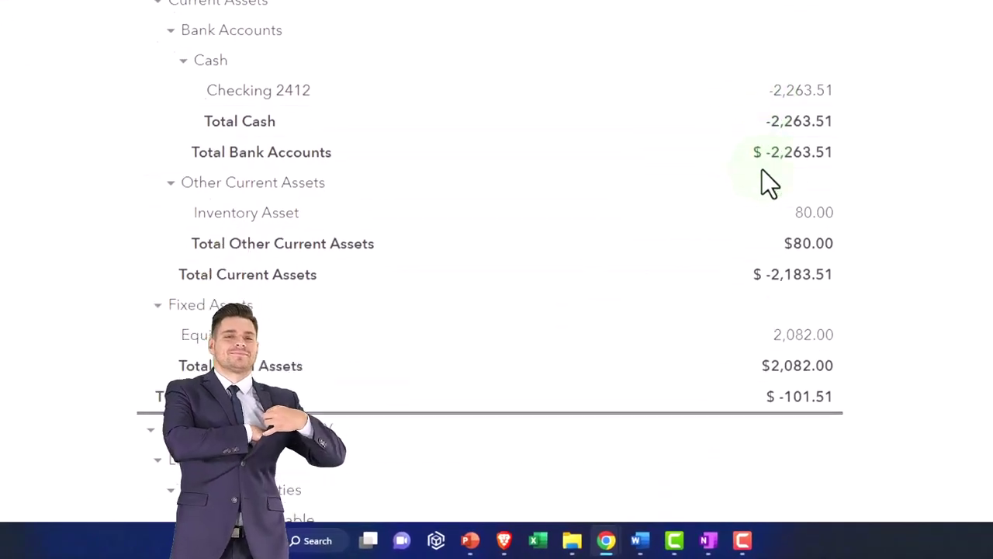
scroll(762, 171, down, 5)
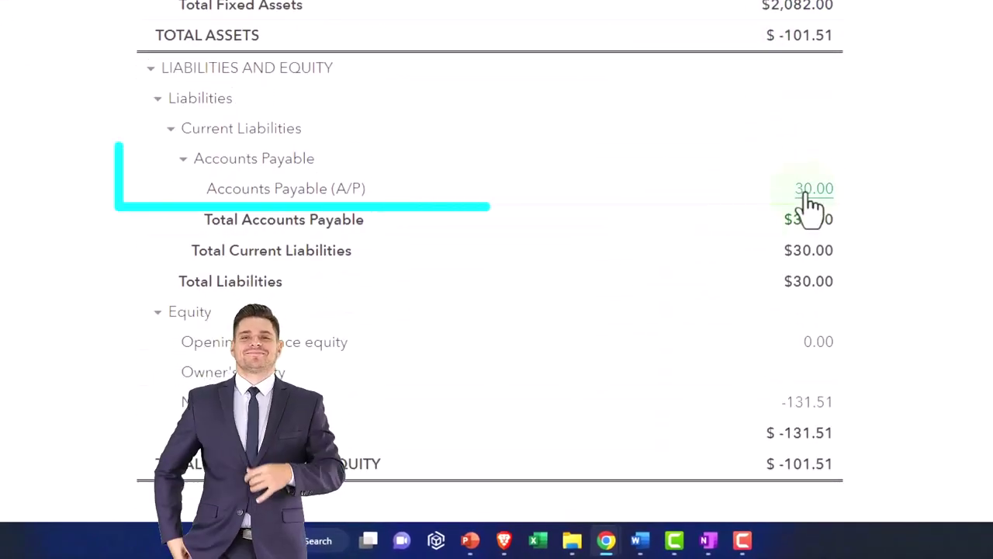
scroll(804, 200, up, 5)
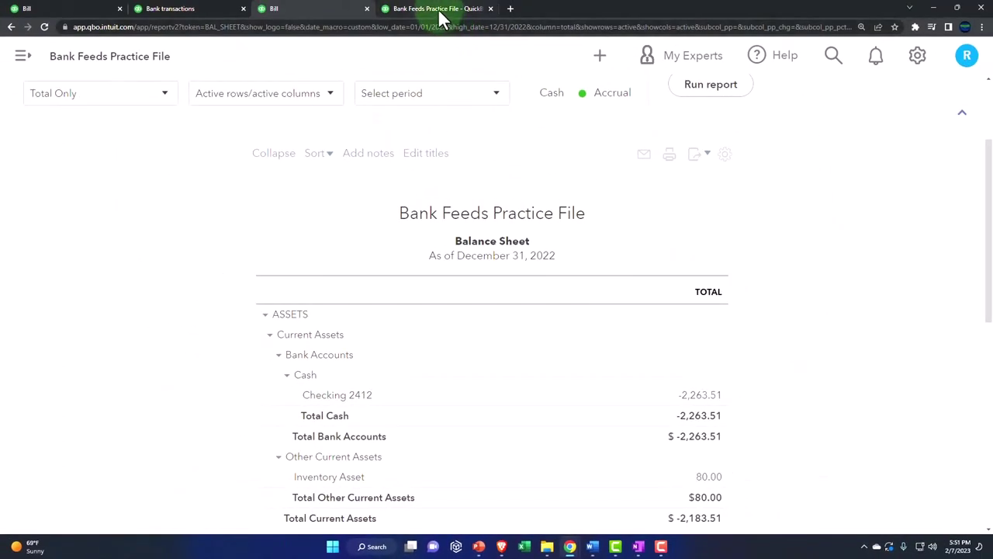
Duplicate the Profit and Loss report tab into a new tab
click(440, 16)
right_click(439, 14)
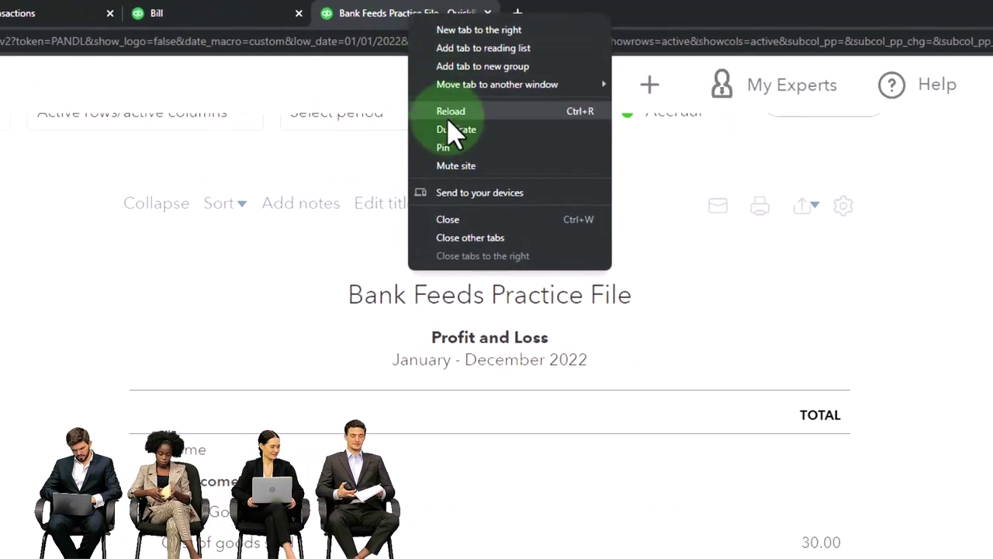
click(454, 129)
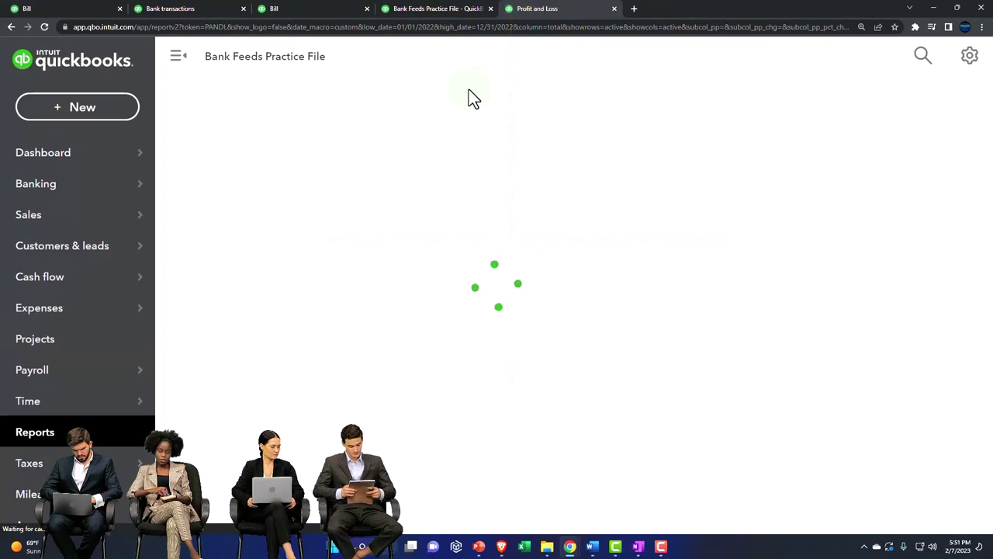
Open the Inventory Valuation Summary, showing Inv Item 1 at qty 1.00 worth $30.00
click(40, 434)
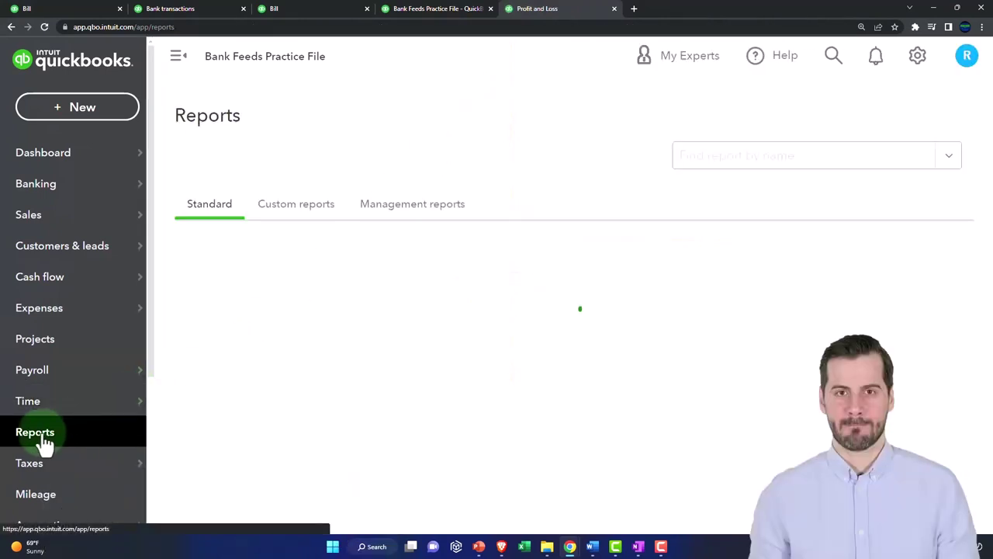
click(715, 163)
text(inve)
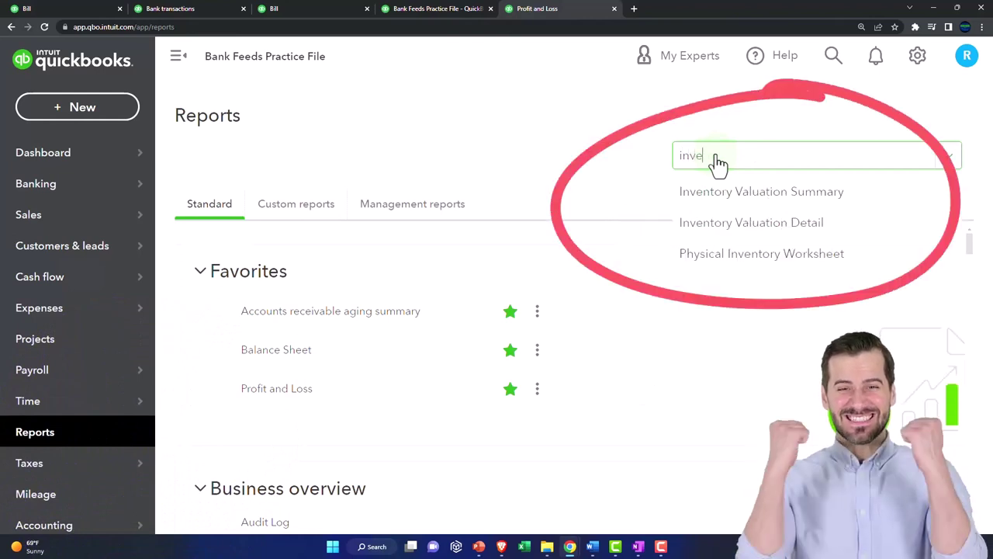
key(Down)
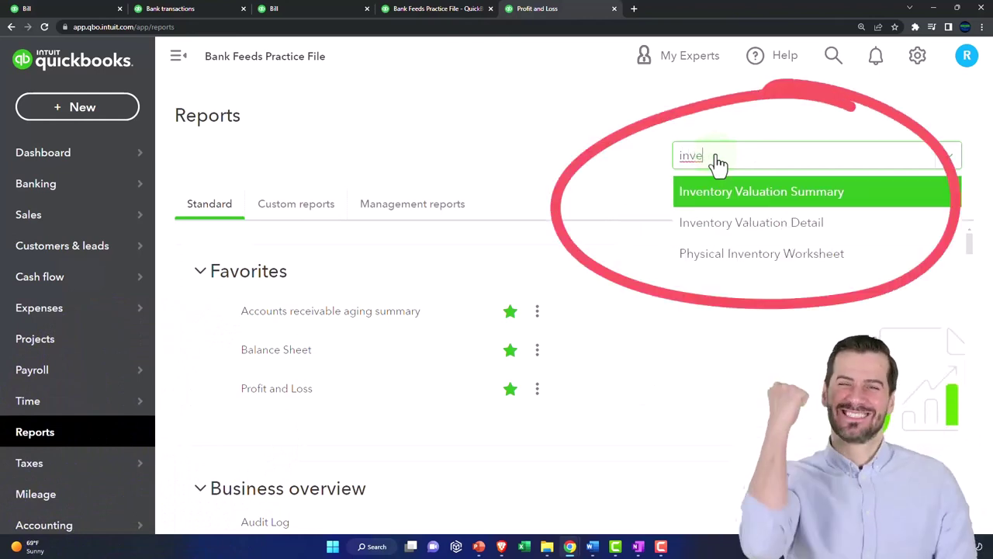
key(Return)
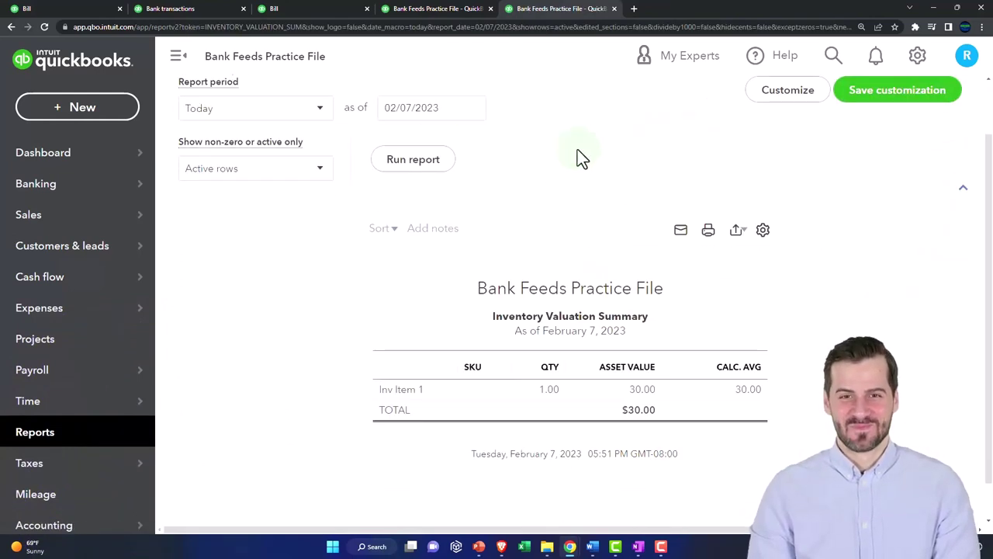
Drill into Inventory Asset 80.00 to list the $30.00 bill and $50.00 expense transactions
click(180, 57)
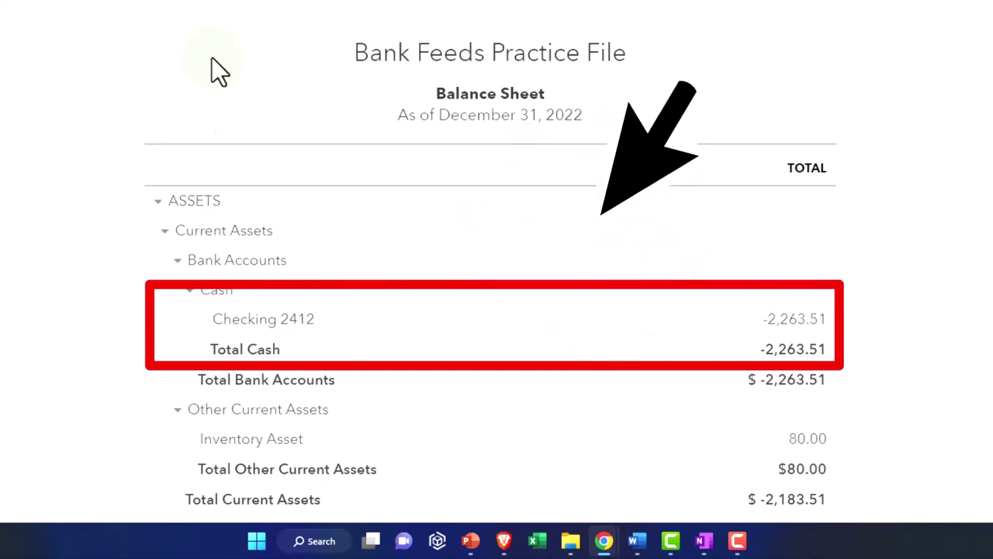
scroll(195, 163, down, 2)
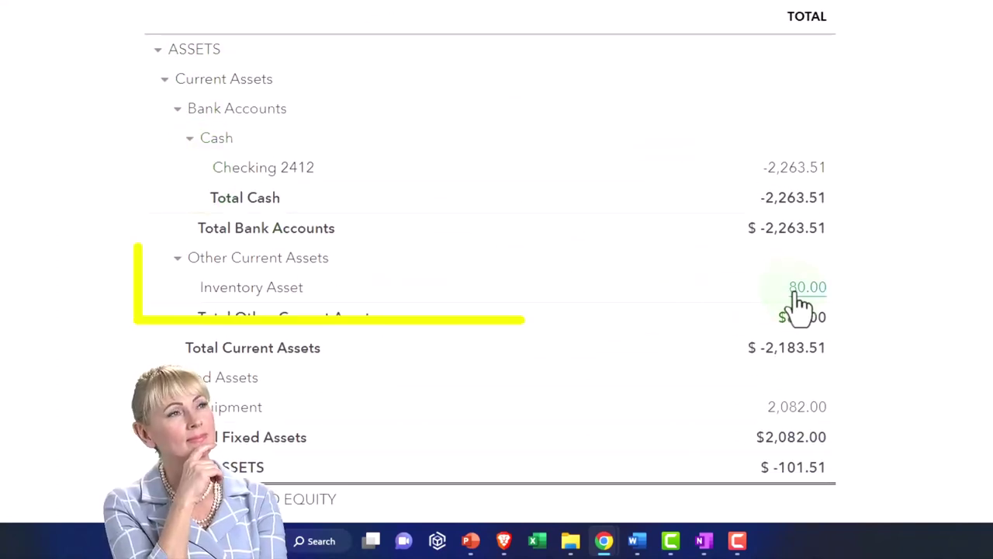
click(804, 289)
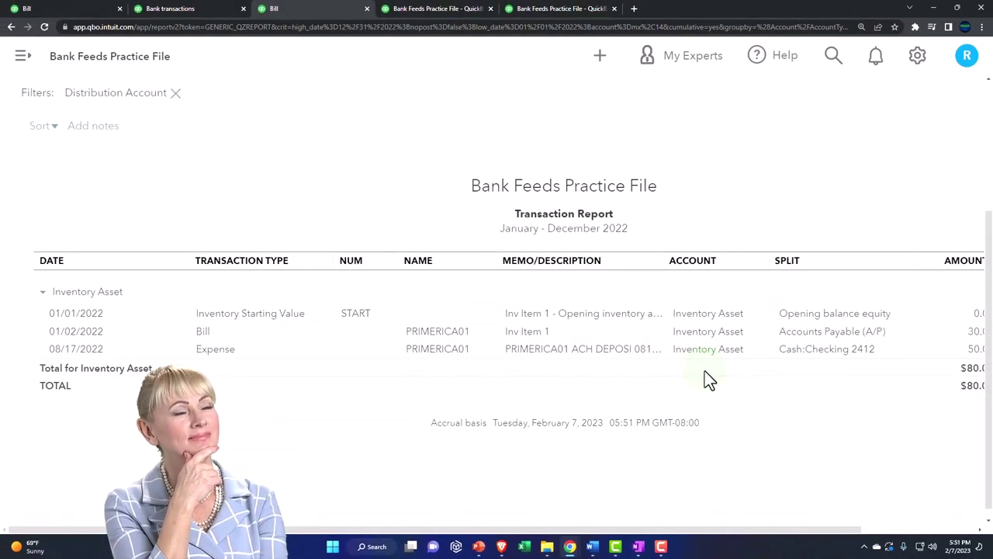
key(ctrl+minus)
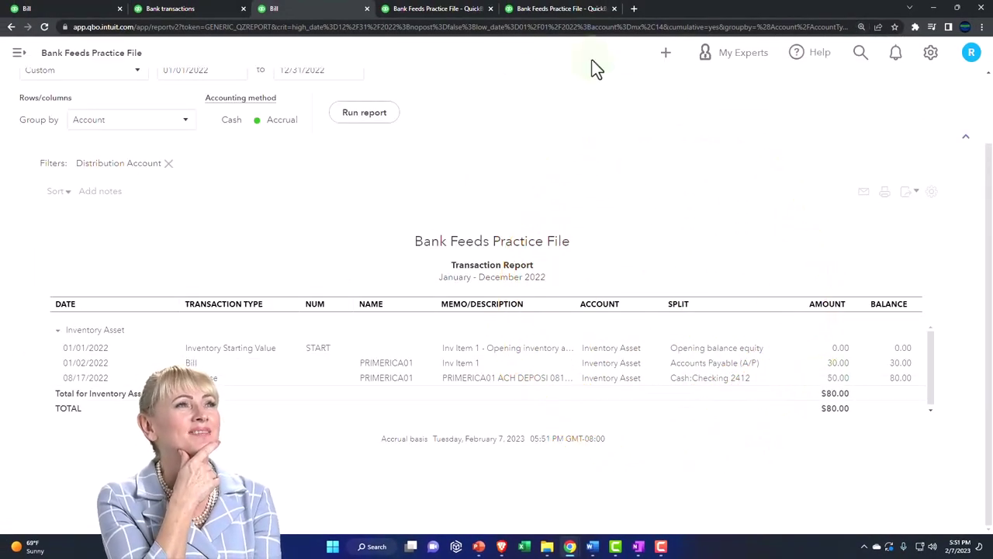
click(555, 11)
click(199, 9)
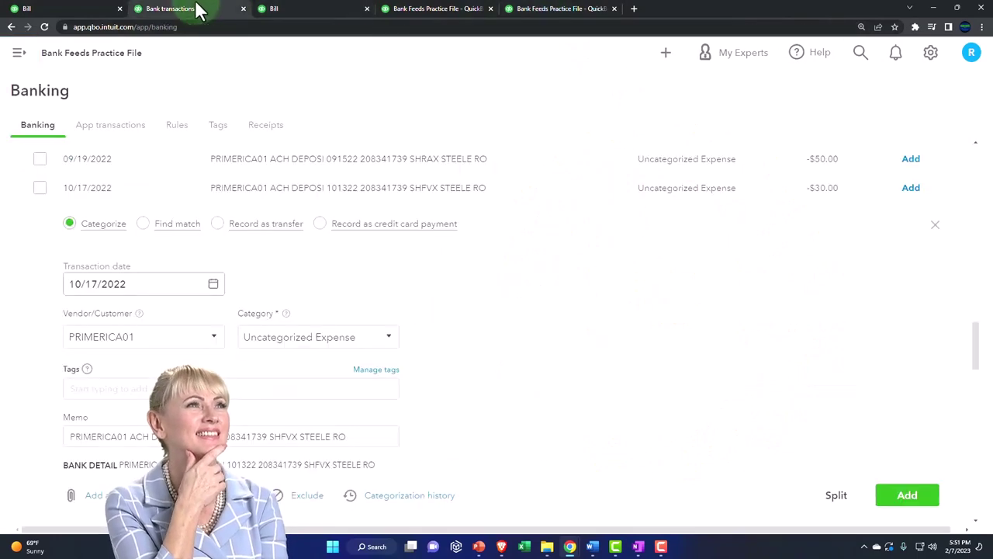
click(435, 9)
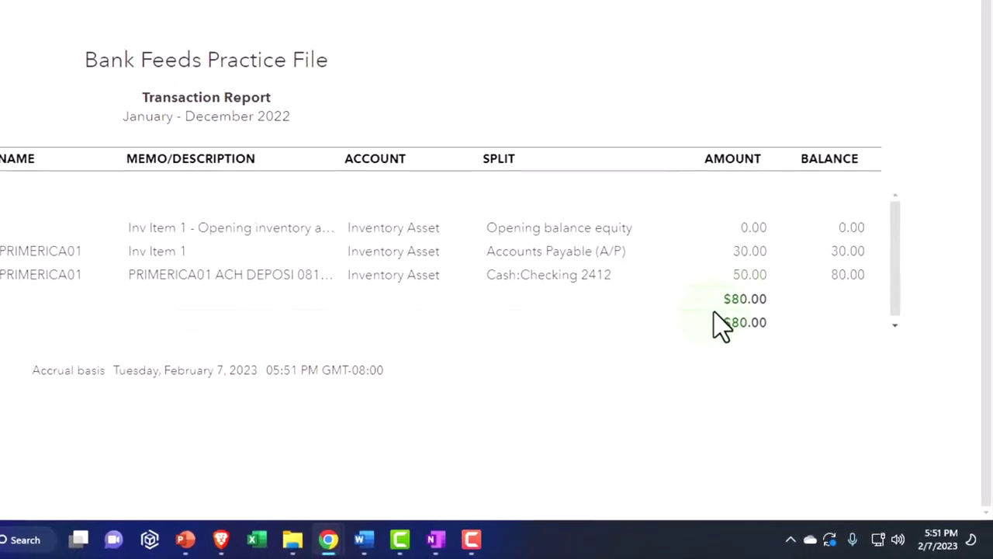